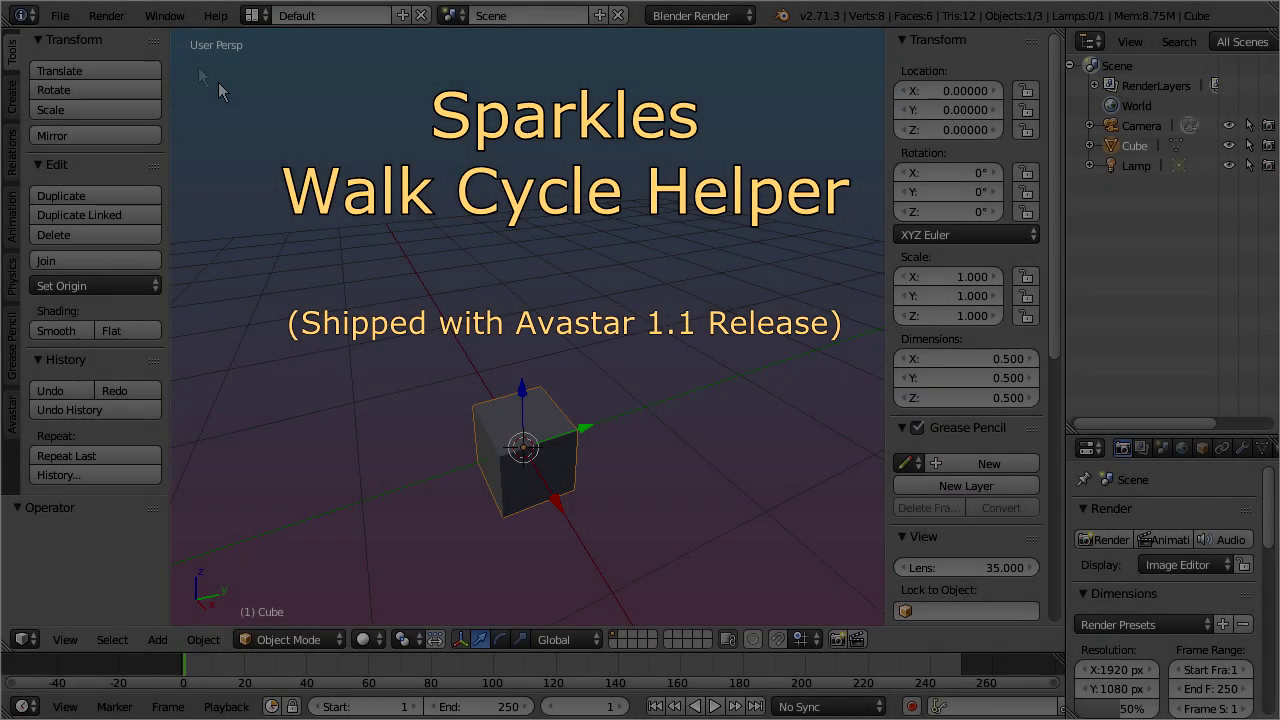
# Load the walk cycles template from the File menu's Open Template list
pyautogui.click(60, 15)
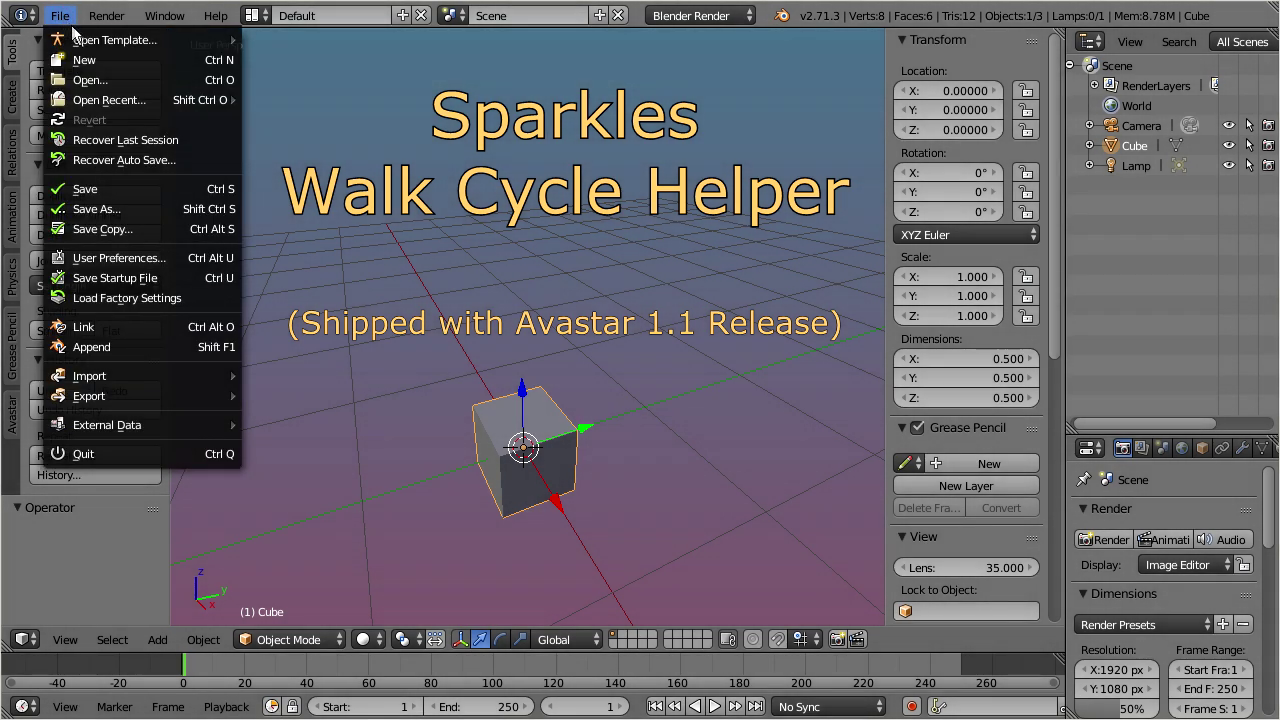
pyautogui.moveTo(80, 40)
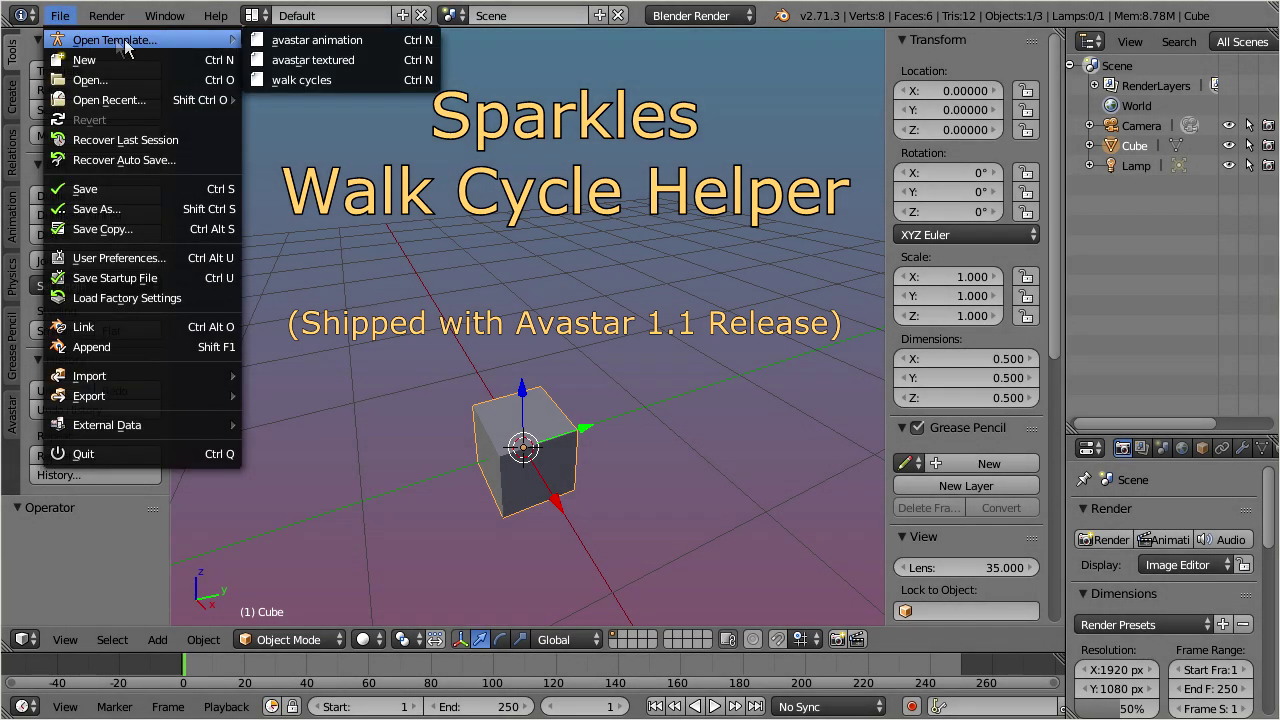
pyautogui.click(367, 80)
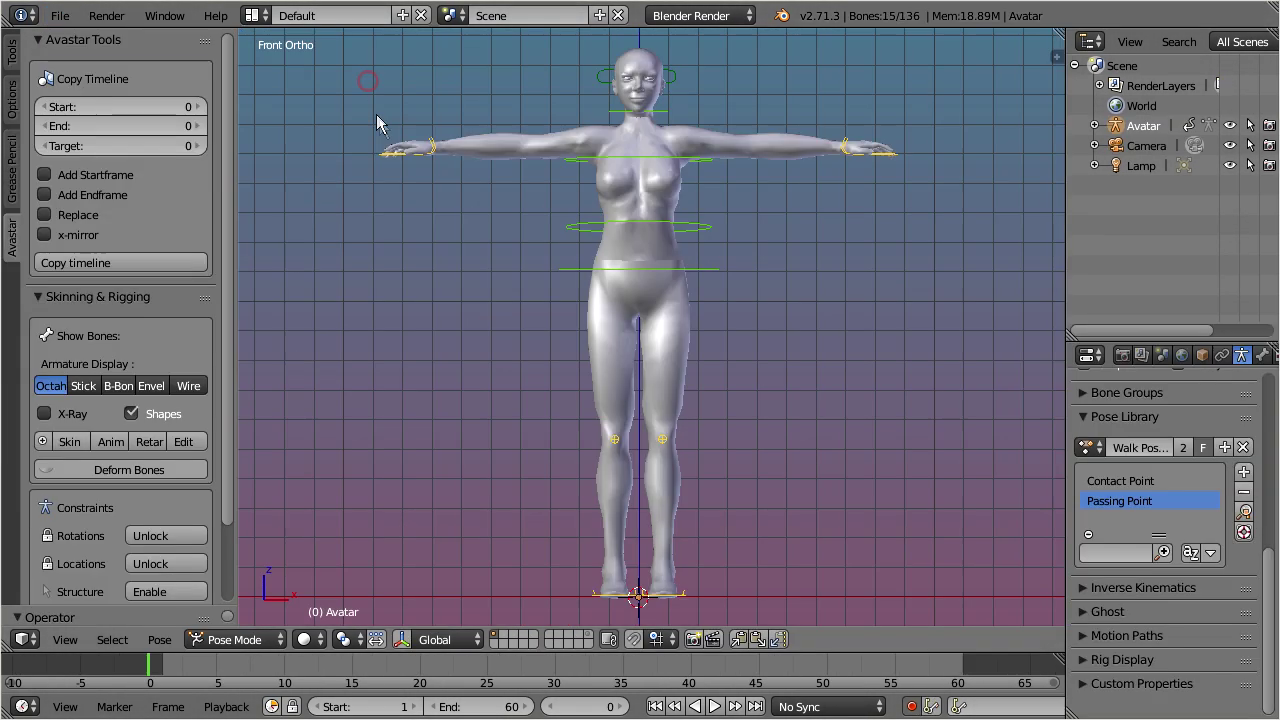
# Switch to Right Ortho view and apply the Contact Point pose at frame 0
pyautogui.press('KP_3')
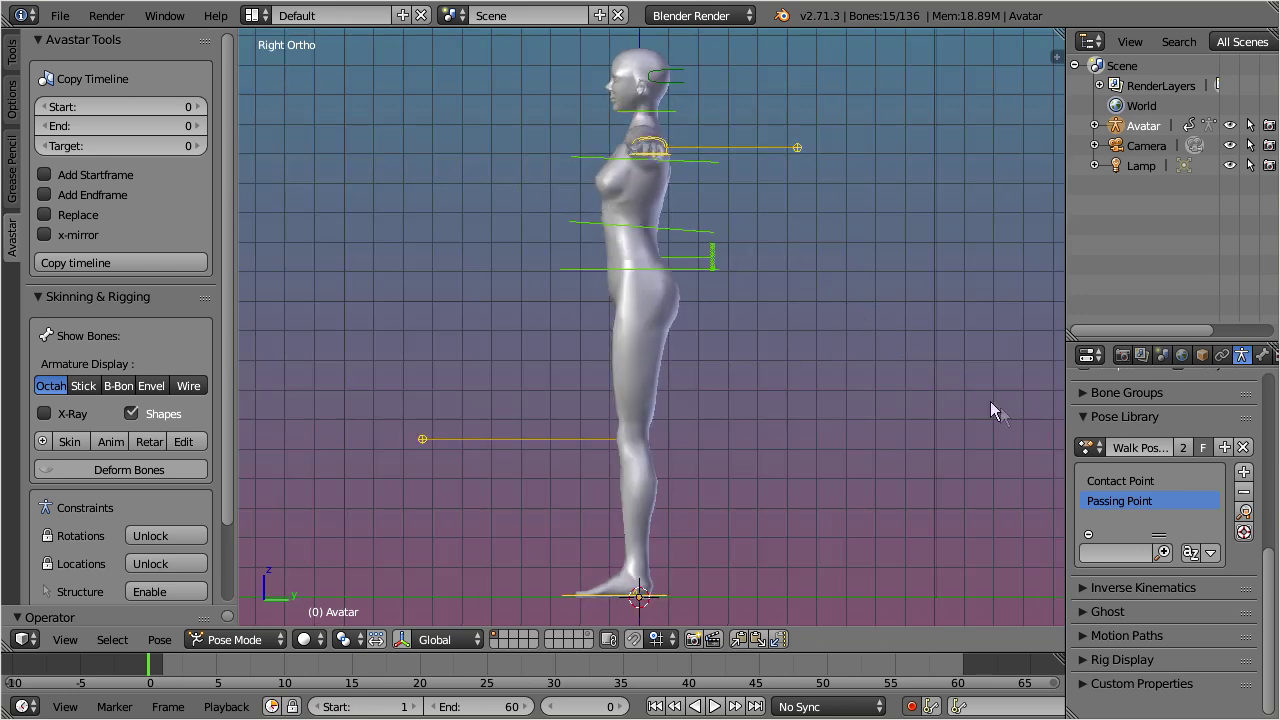
pyautogui.click(1110, 483)
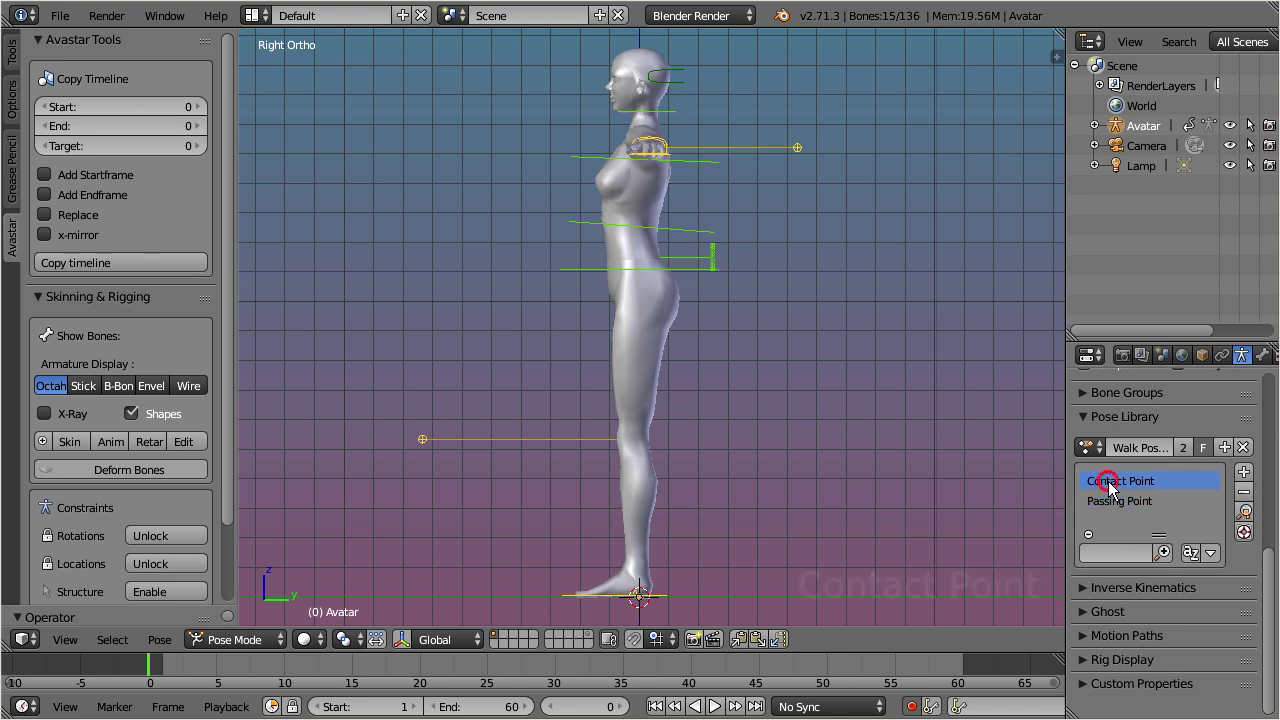
pyautogui.click(1244, 511)
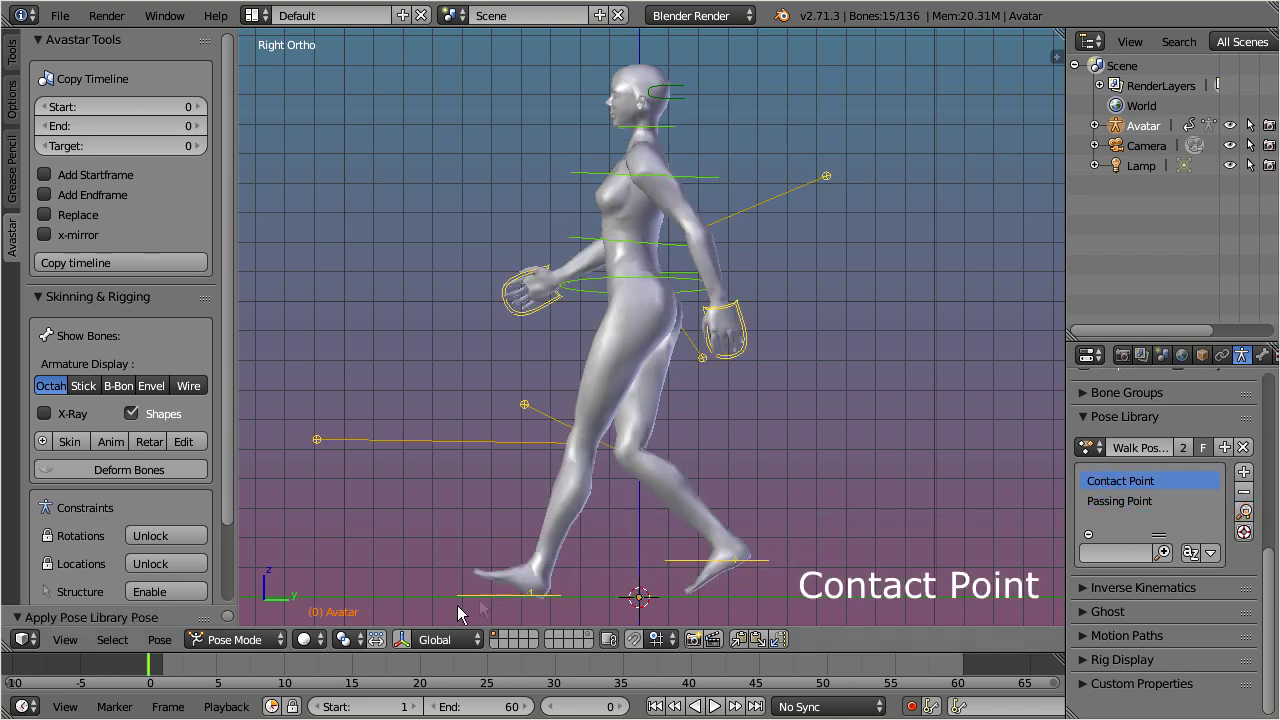
# Apply the Passing Point pose at frame 15, then scrub to preview the stride
pyautogui.click(352, 664)
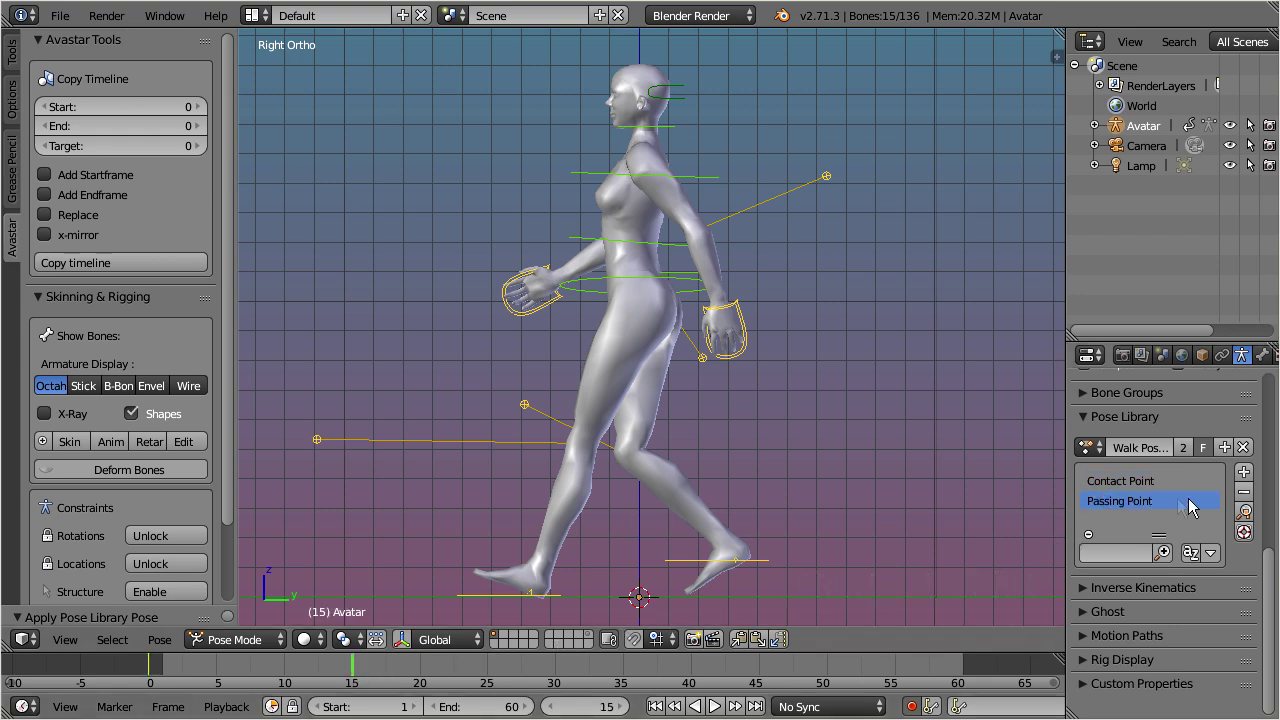
pyautogui.click(1243, 512)
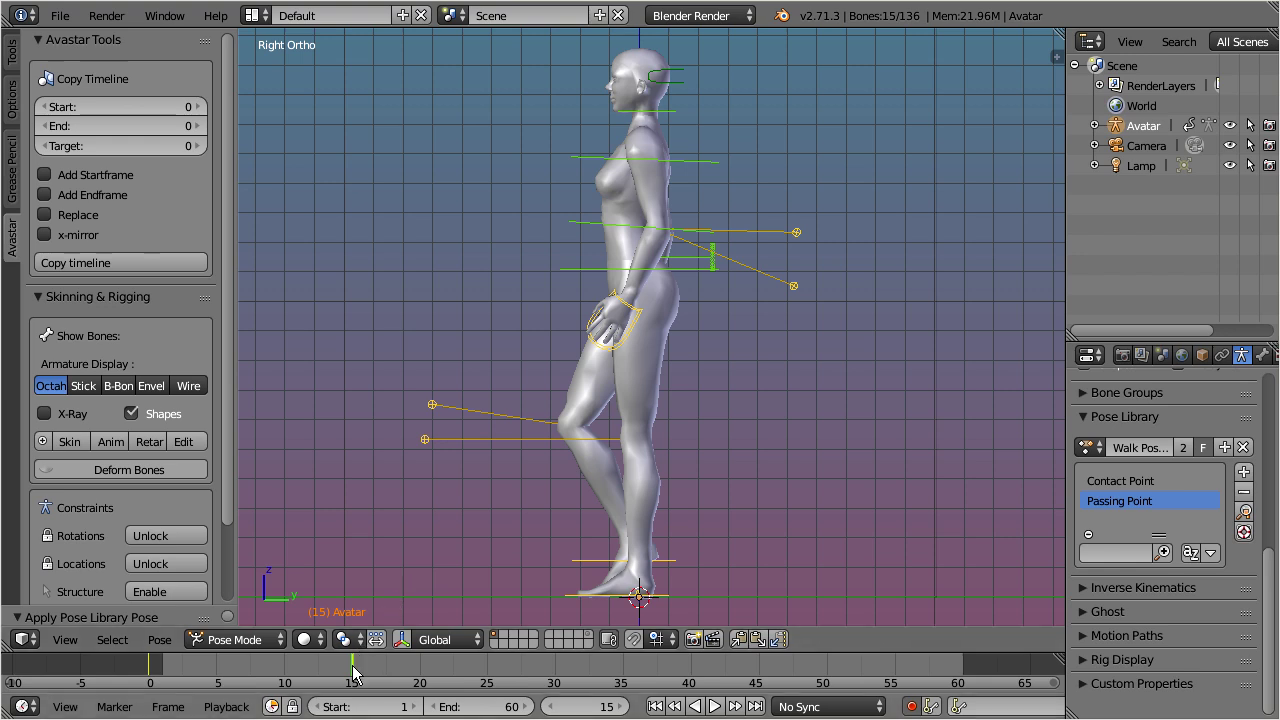
pyautogui.moveTo(352, 672); pyautogui.dragTo(153, 680)
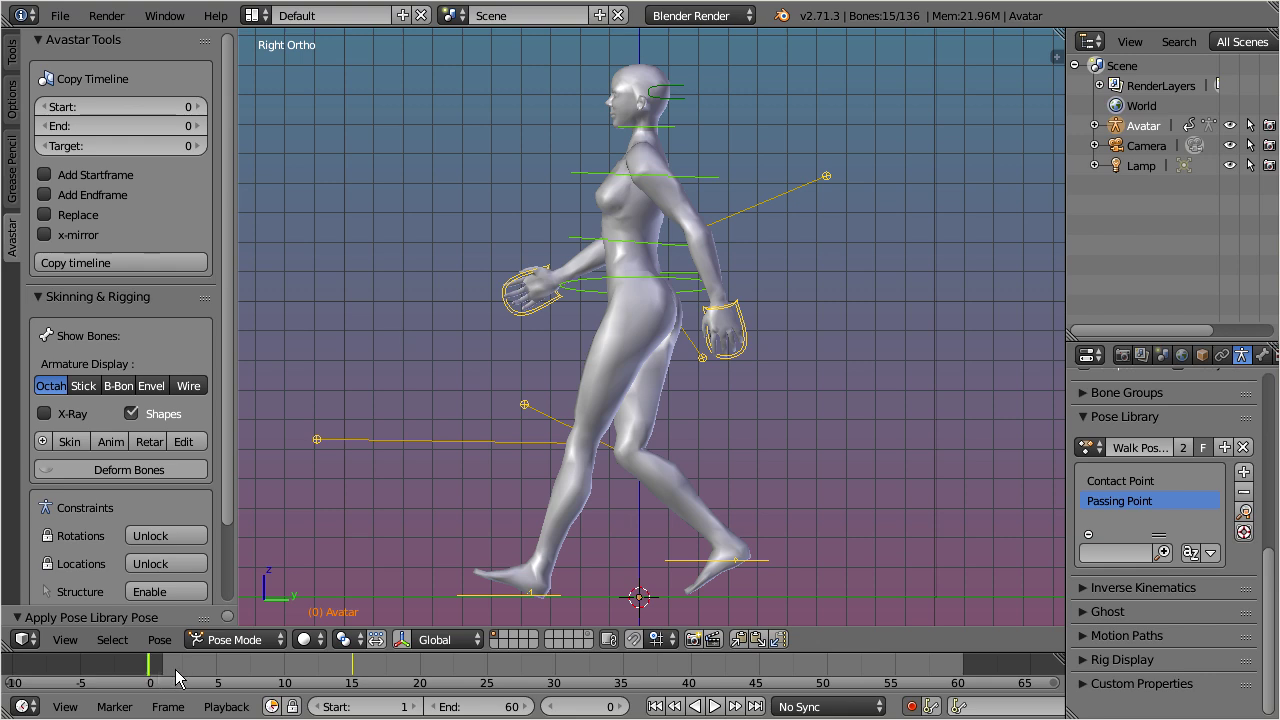
# Copy the frame 0 pose, paste it X-flipped at frame 30 and unflipped at frame 60
pyautogui.click(743, 640)
pyautogui.click(555, 667)
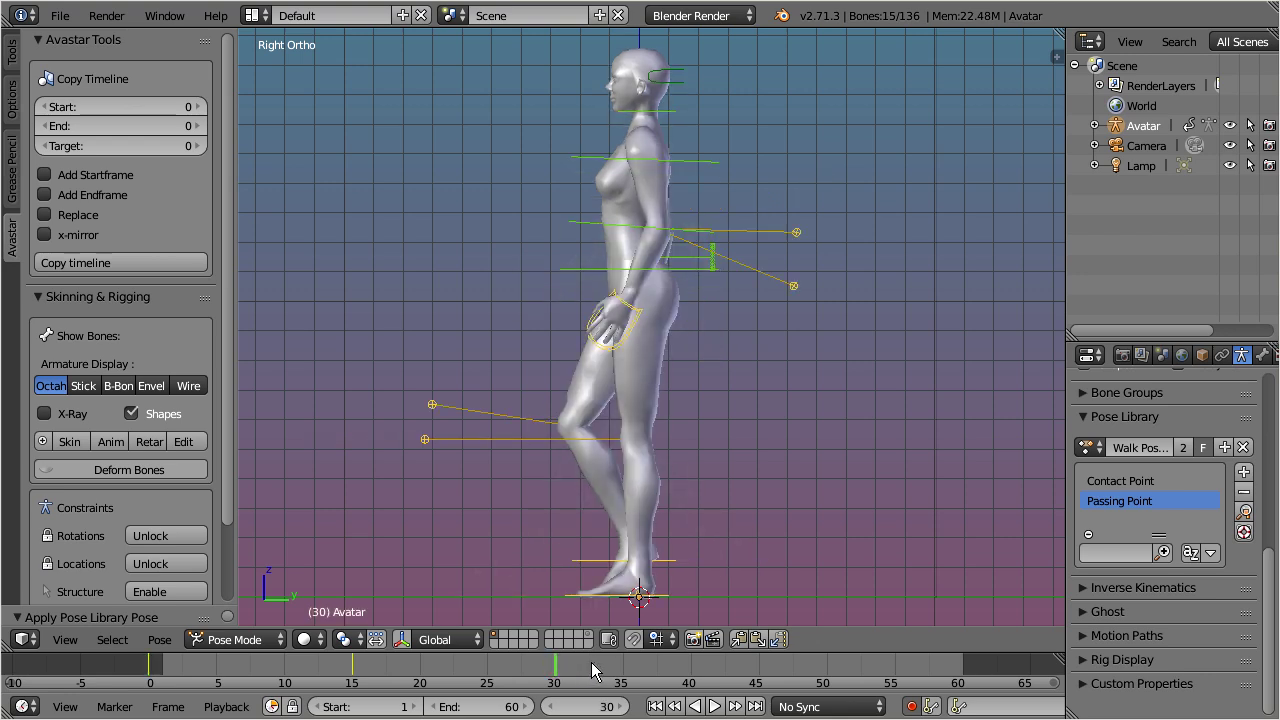
pyautogui.click(779, 640)
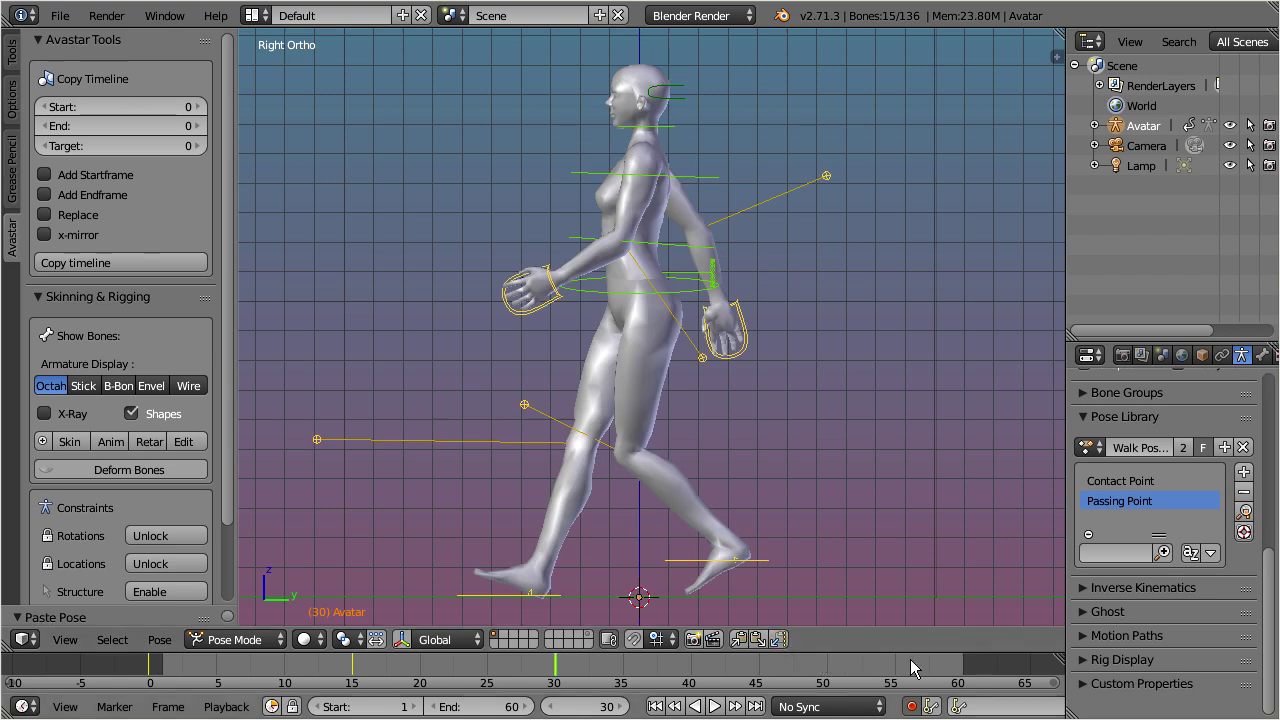
pyautogui.click(963, 667)
pyautogui.click(759, 641)
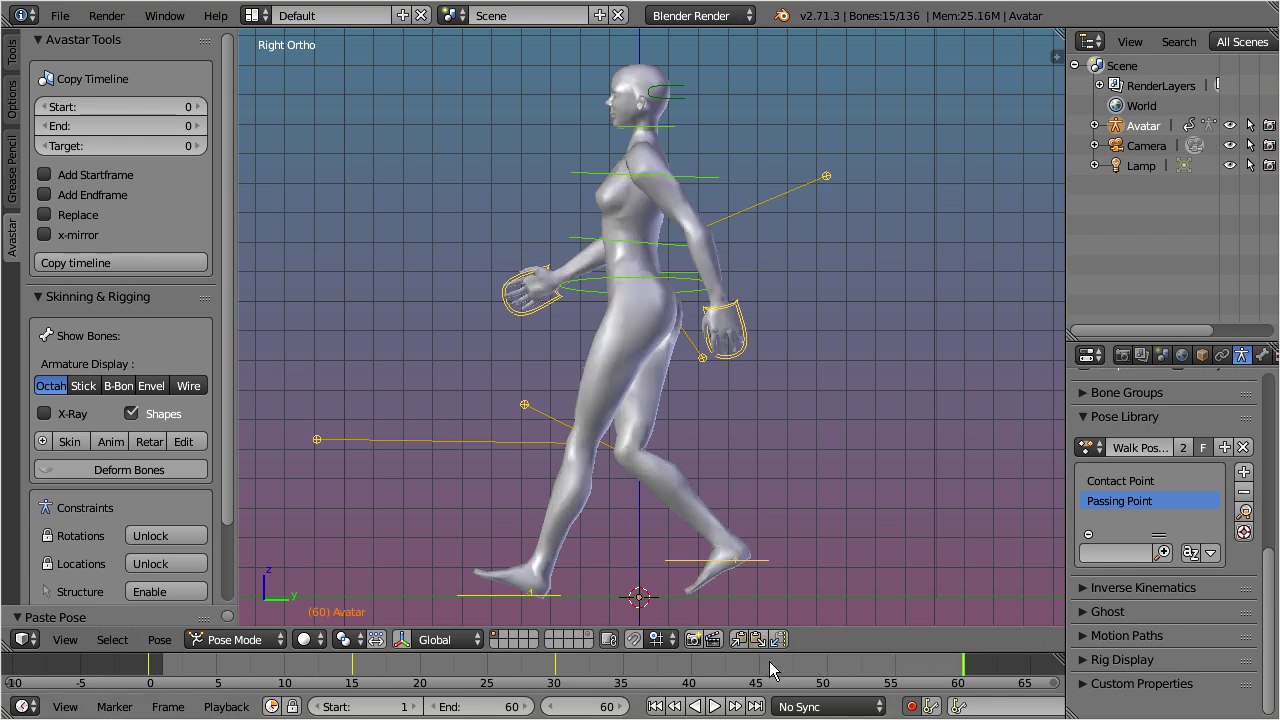
# Copy the Passing Point pose from frame 15 and paste it X-flipped at frame 45
pyautogui.click(353, 667)
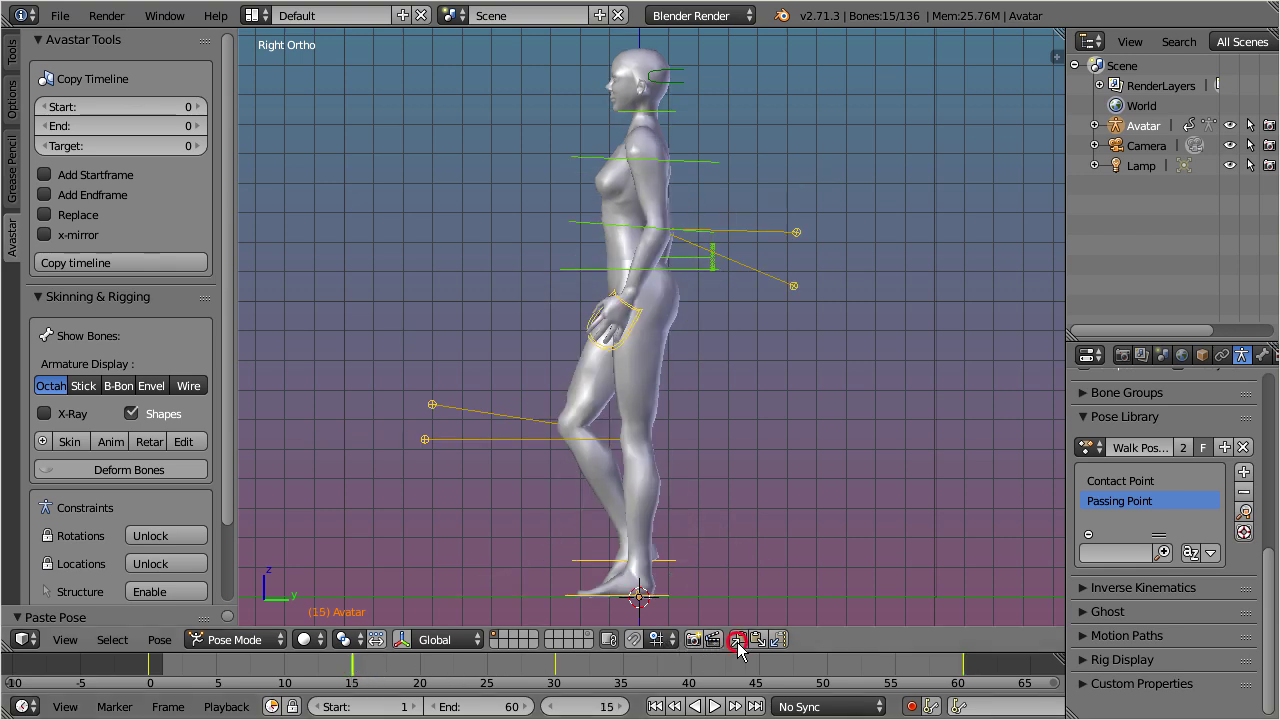
pyautogui.click(756, 667)
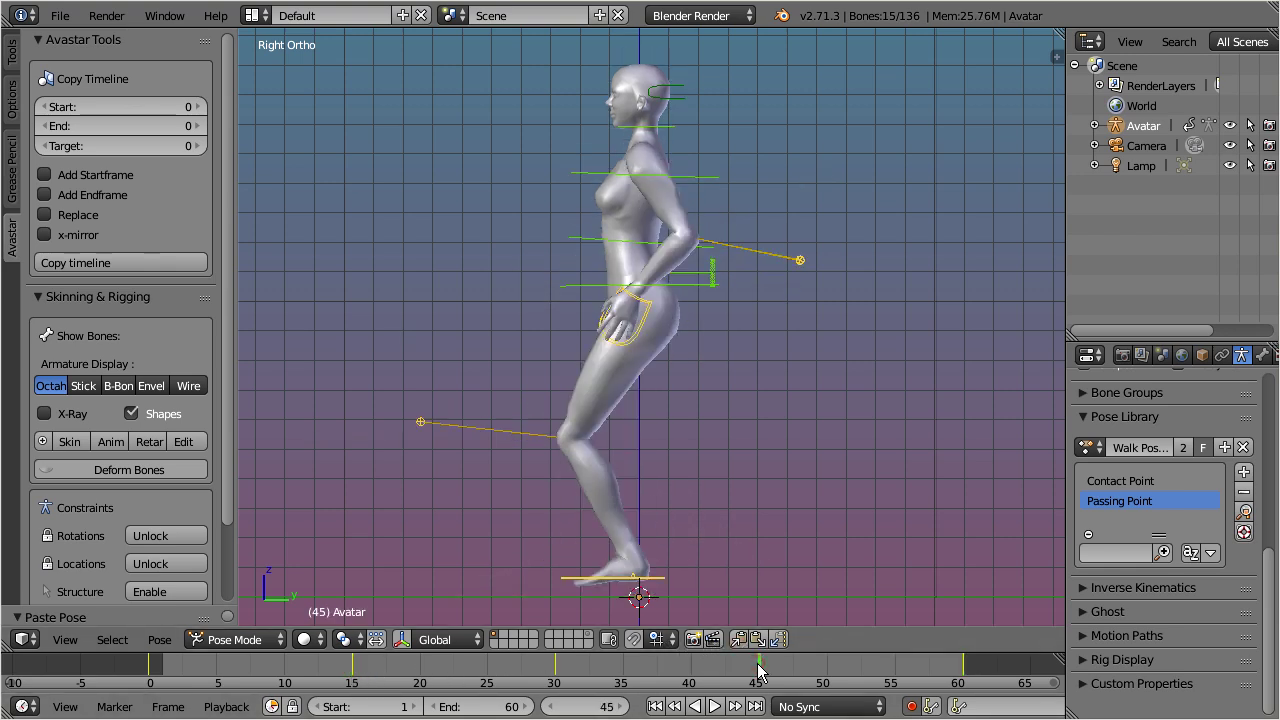
pyautogui.click(779, 642)
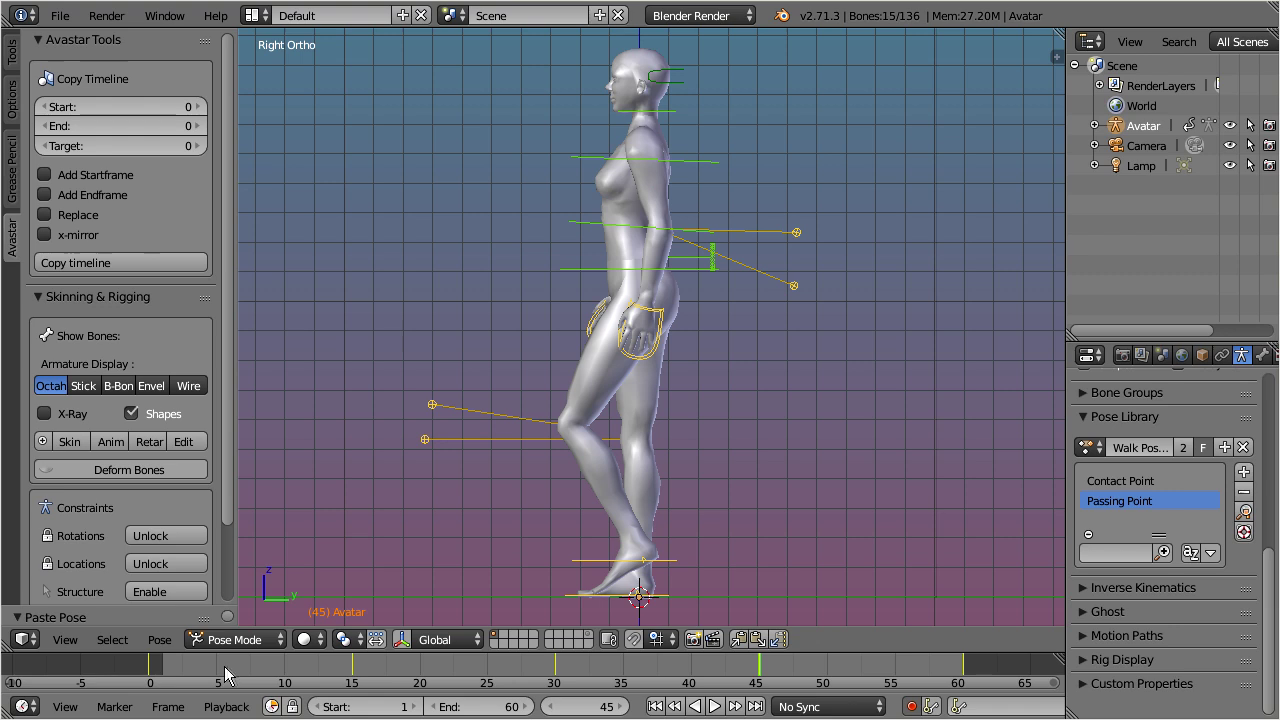
pyautogui.click(150, 672)
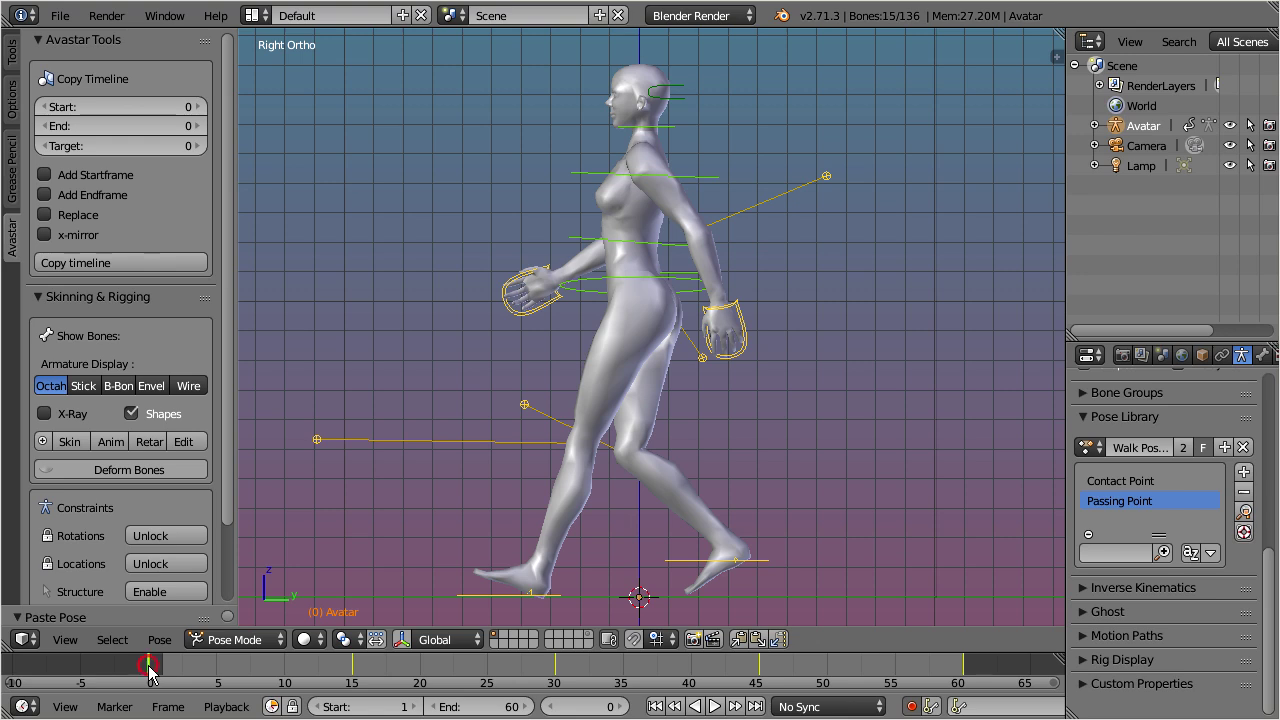
pyautogui.moveTo(155, 675); pyautogui.dragTo(354, 674)
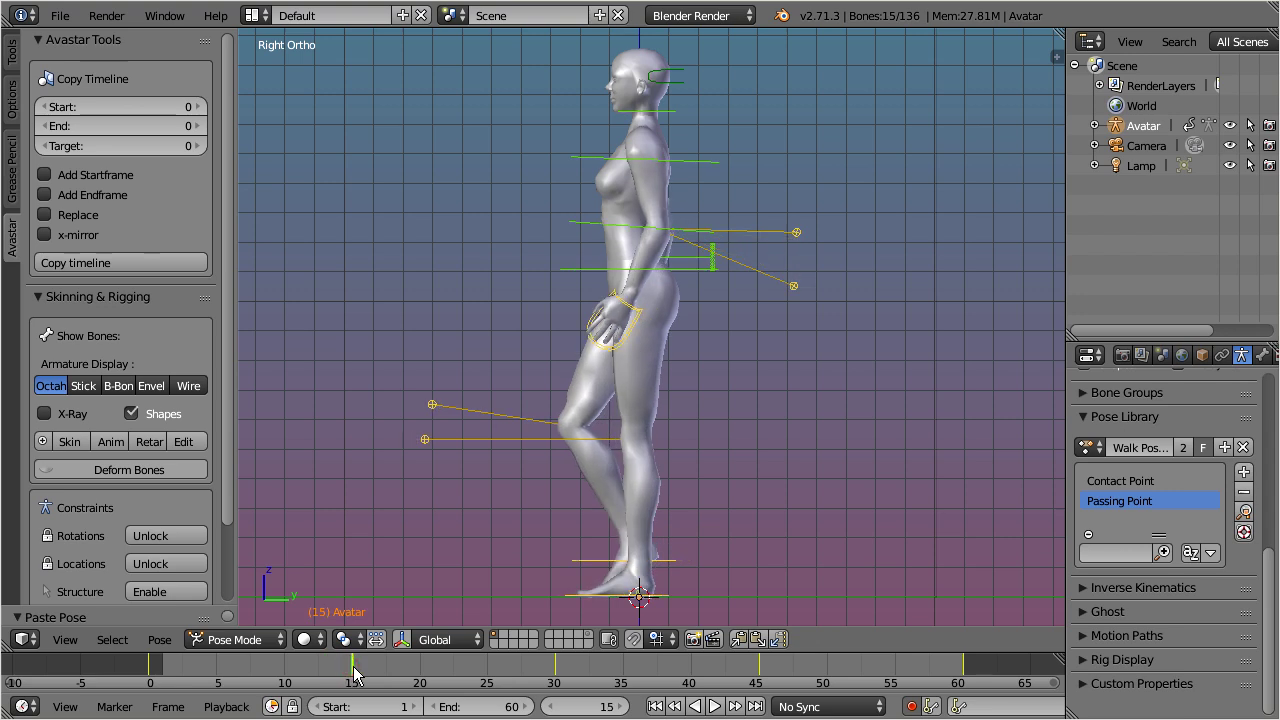
pyautogui.moveTo(353, 676); pyautogui.dragTo(962, 680)
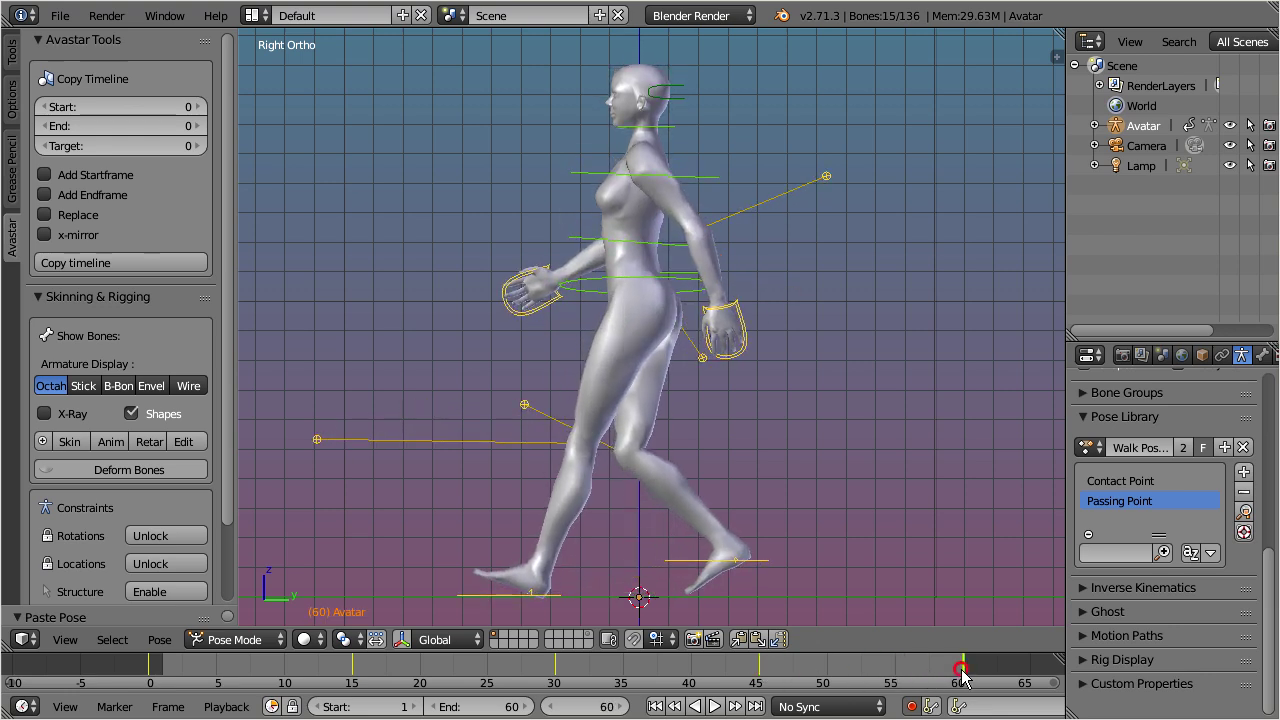
# Play the walk from the first frame, then stop it and return to Right Ortho view
pyautogui.click(152, 679)
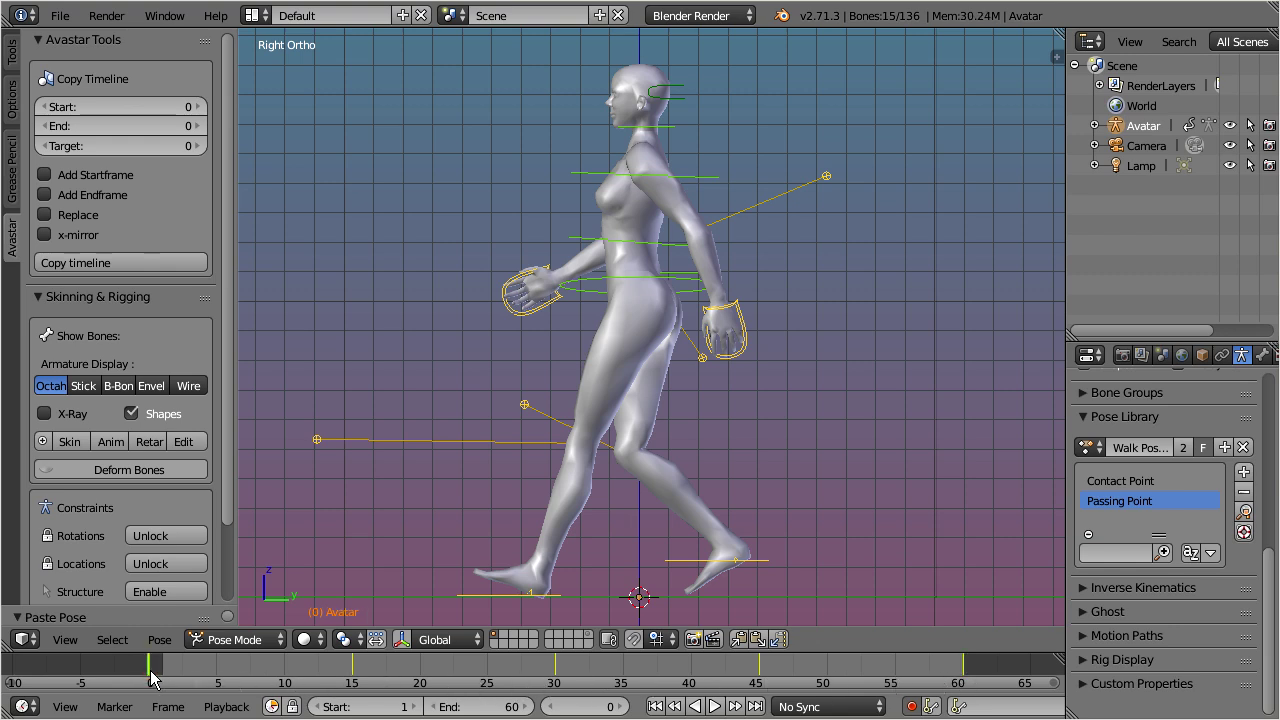
pyautogui.click(715, 707)
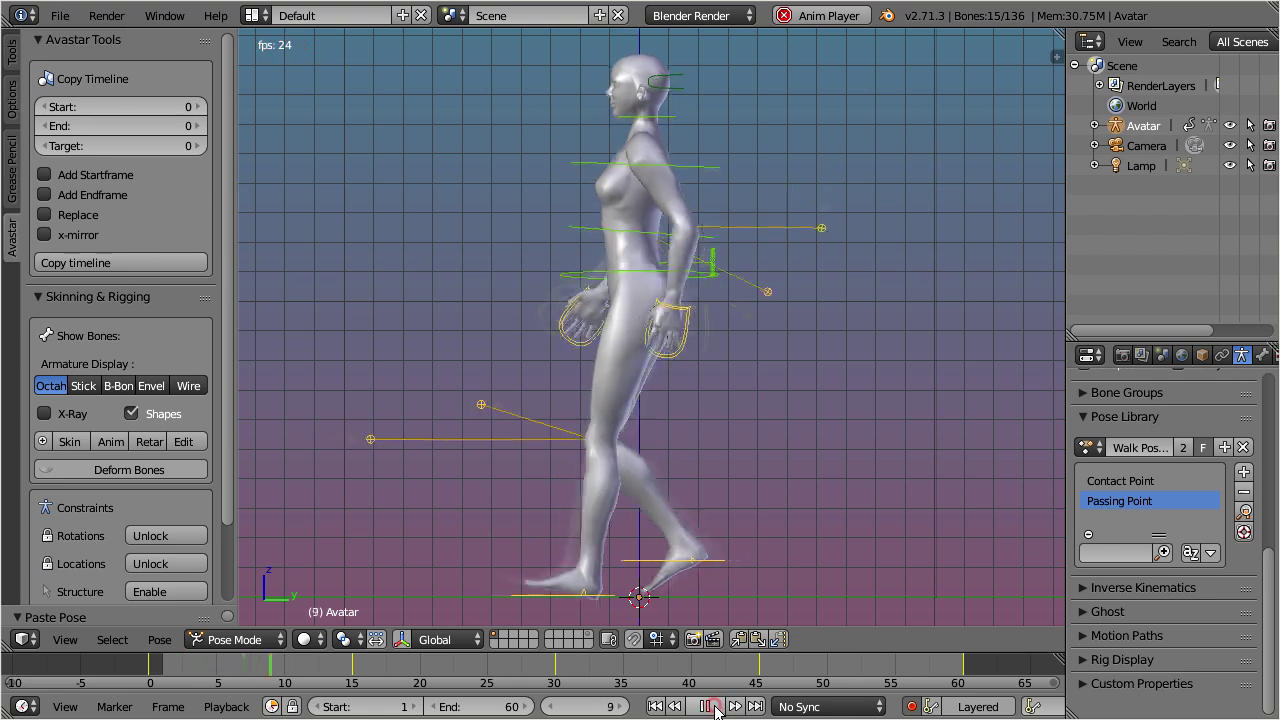
pyautogui.moveTo(701, 454); pyautogui.dragTo(740, 500, button='middle')
pyautogui.click(700, 707)
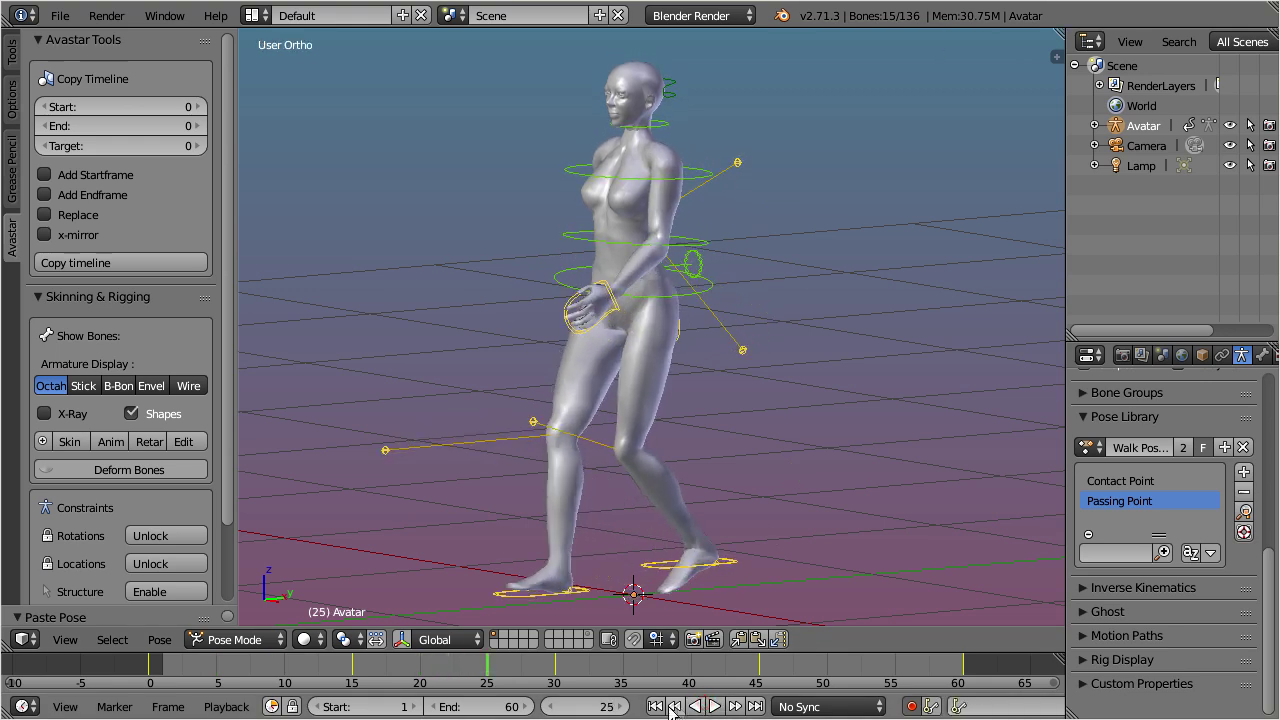
pyautogui.press('KP_3')
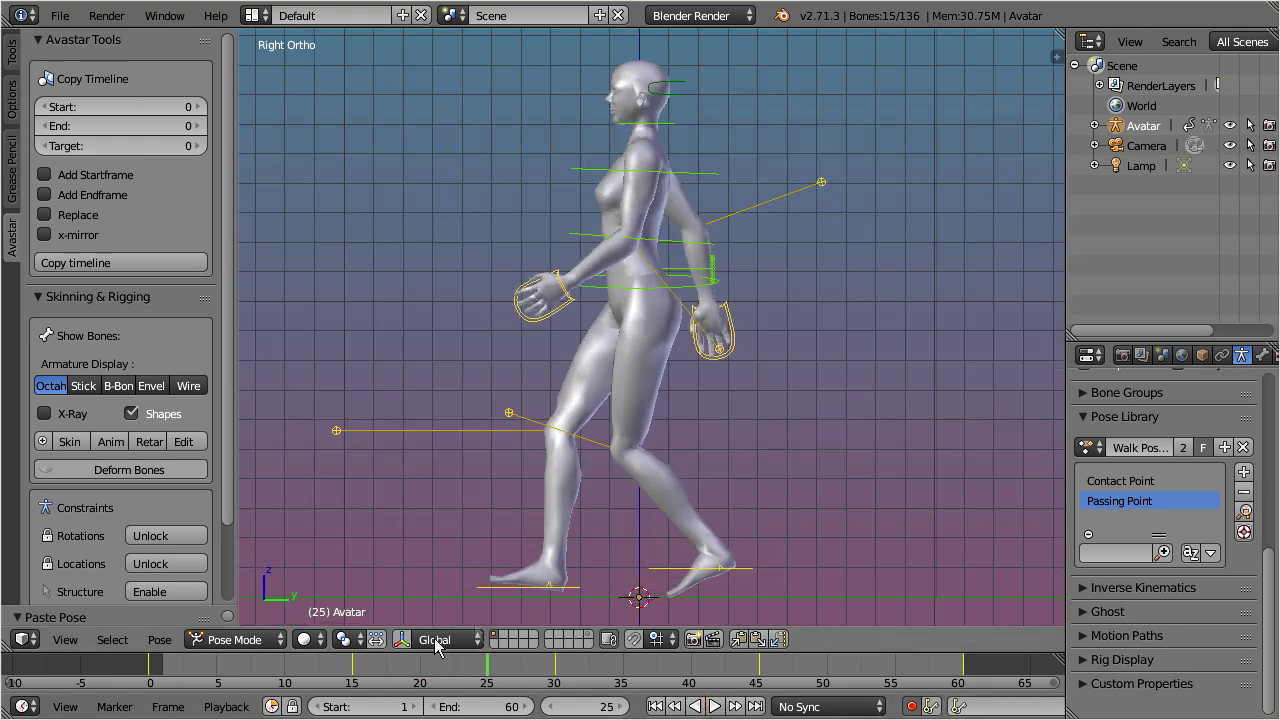
# At frame 5, rotate the left foot pivot bone
pyautogui.click(220, 672)
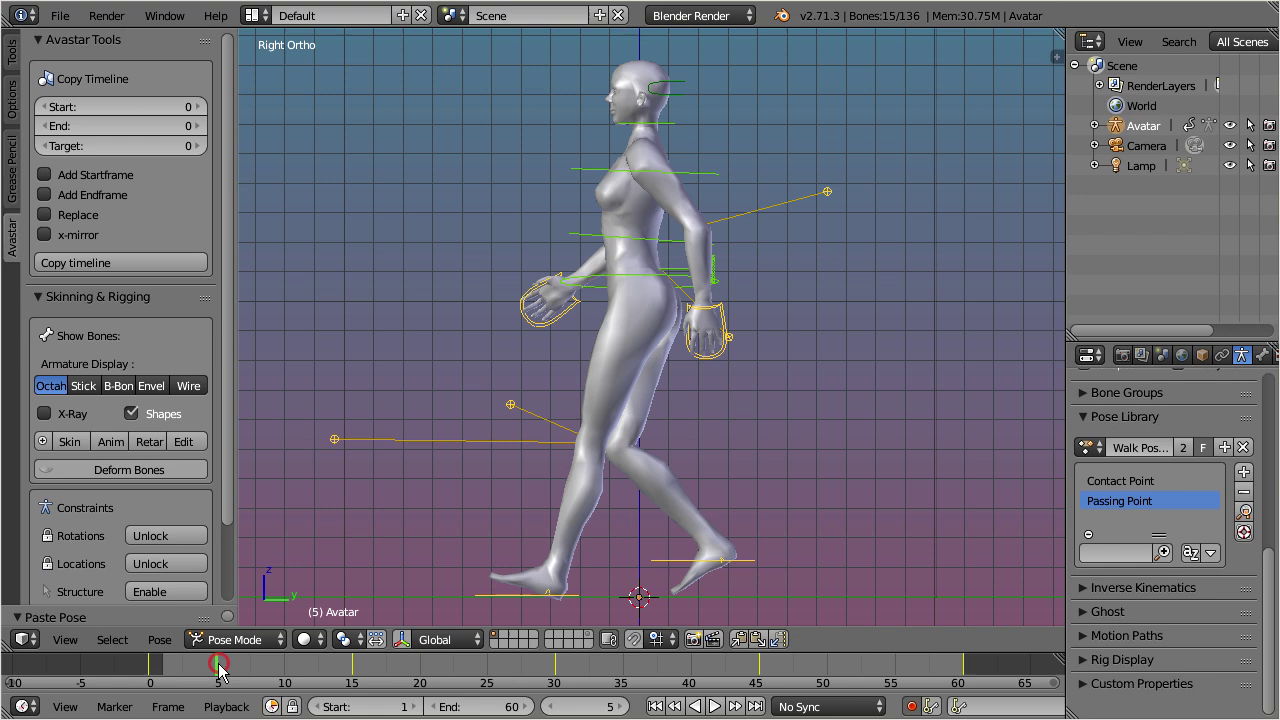
pyautogui.rightClick(550, 590)
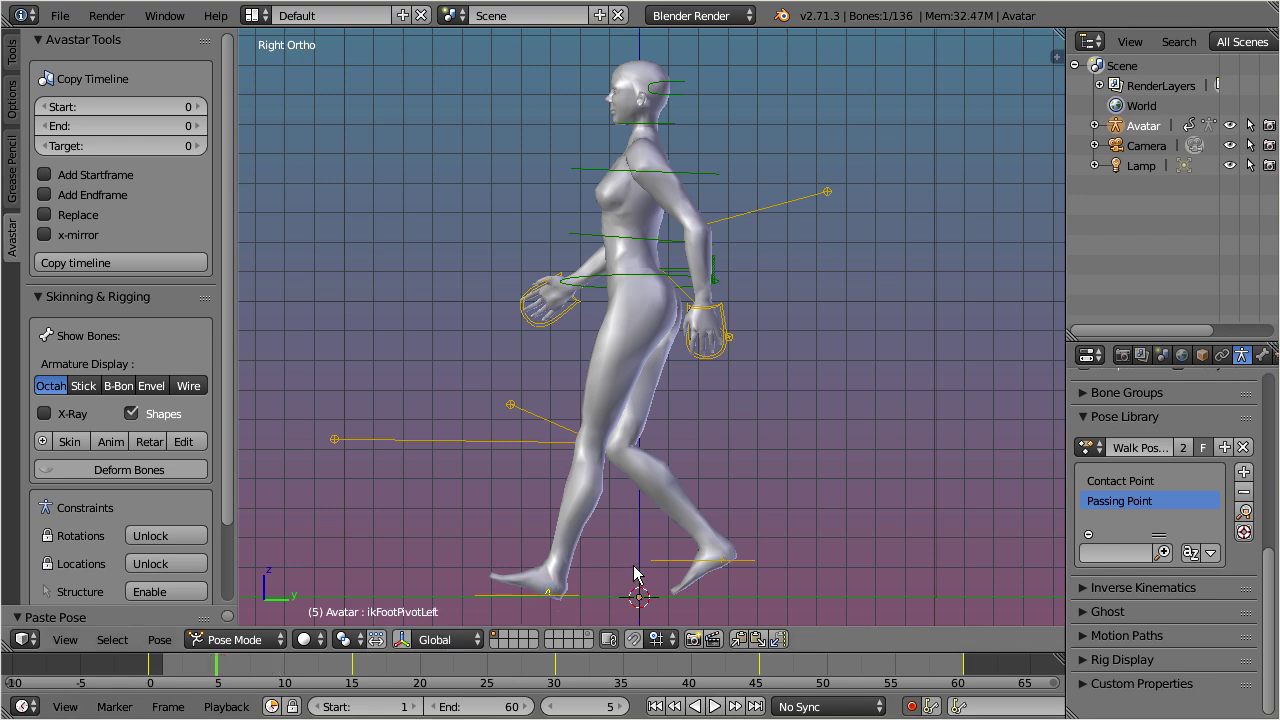
pyautogui.press('r')
pyautogui.click(619, 528)
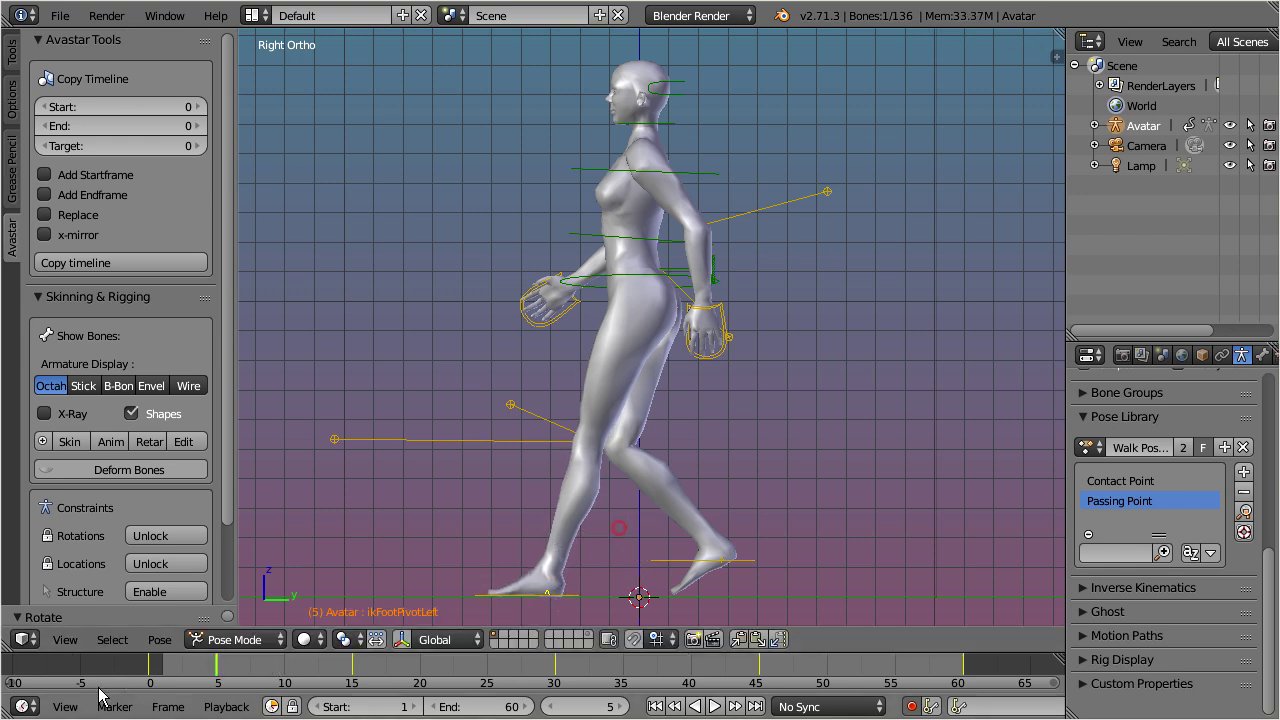
# At frame 0, rotate the right foot pivot and raise the right heel bone
pyautogui.click(149, 672)
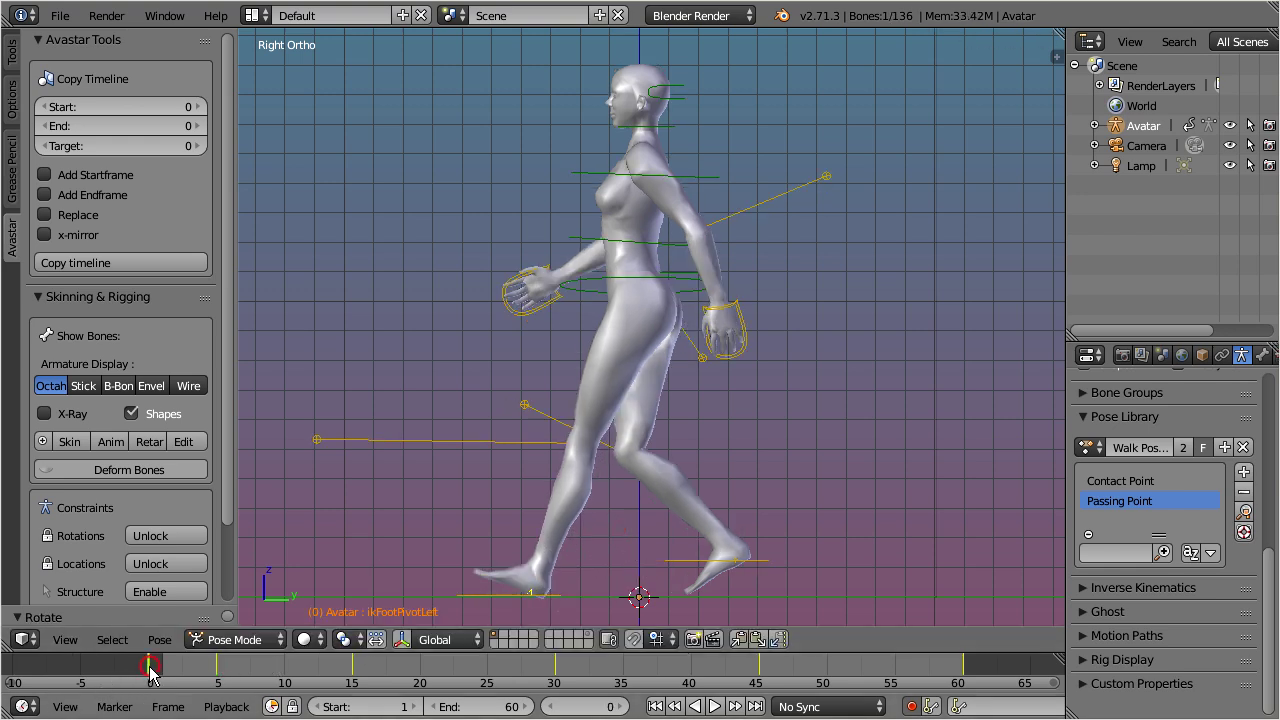
pyautogui.rightClick(737, 562)
pyautogui.press('r')
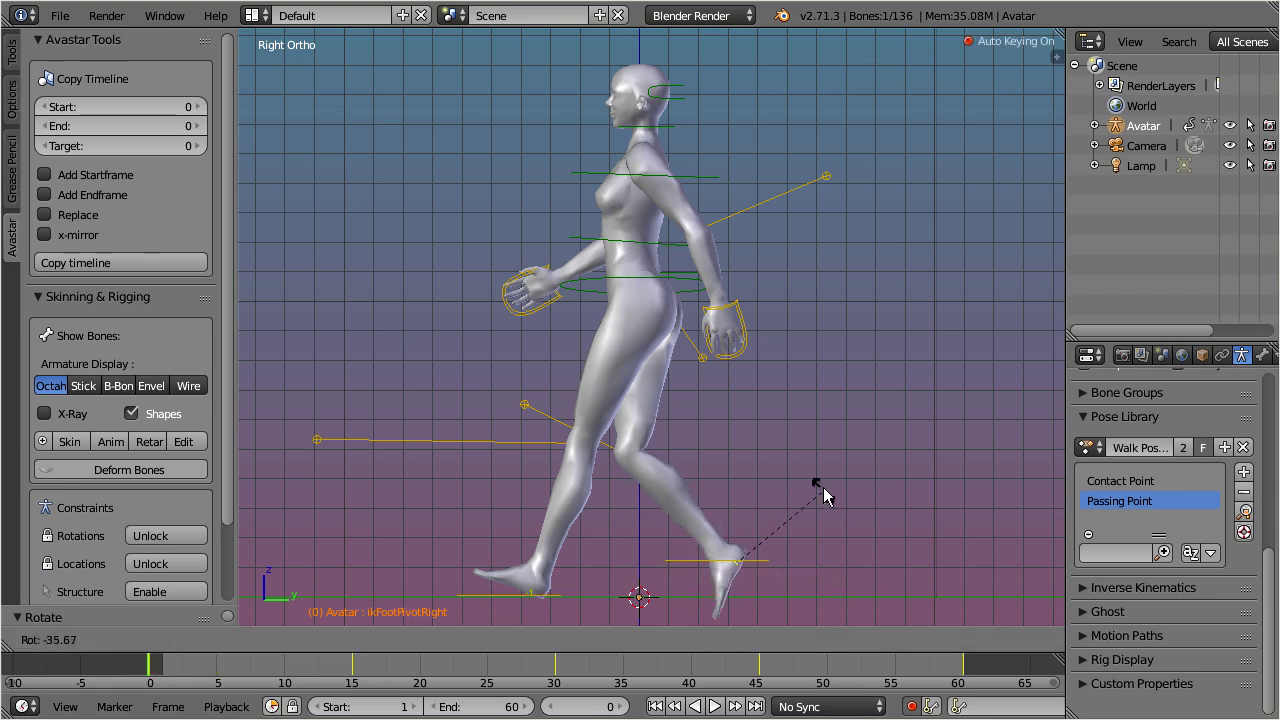
pyautogui.click(818, 484)
pyautogui.rightClick(718, 561)
pyautogui.press('g')
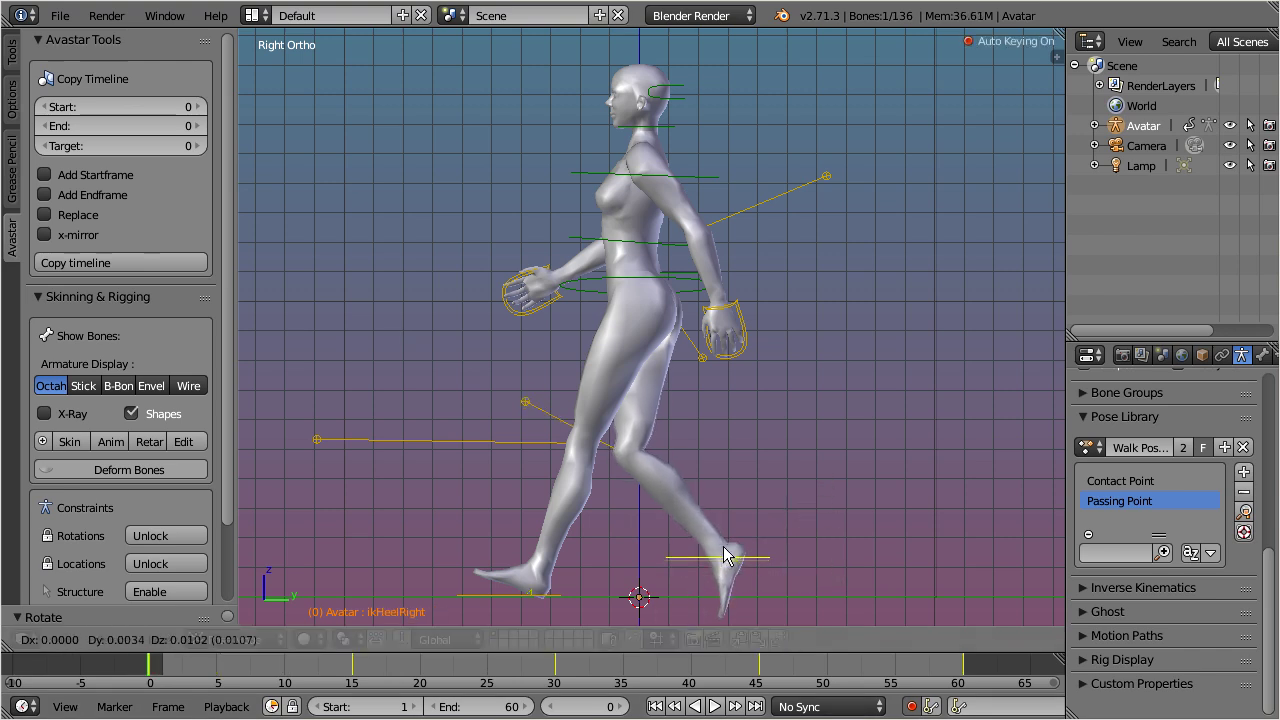
pyautogui.click(752, 531)
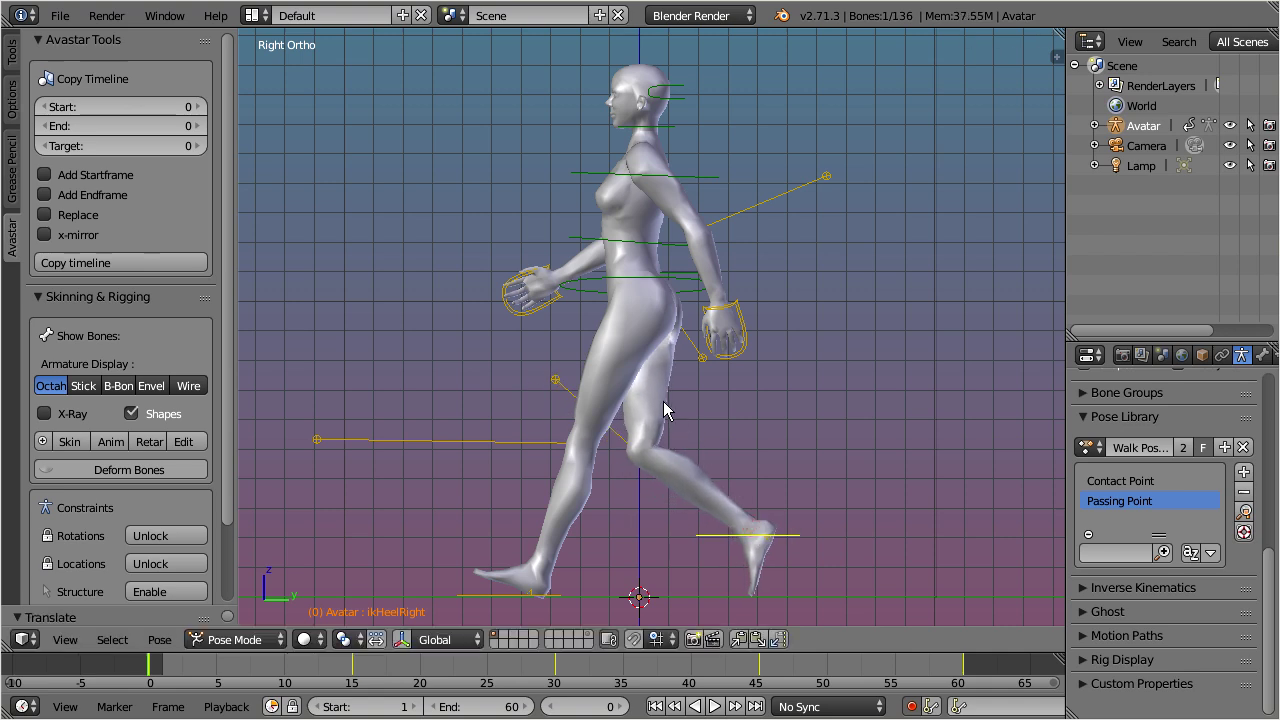
# At frame 0, rotate the PelvisInv and Torso bones
pyautogui.rightClick(632, 282)
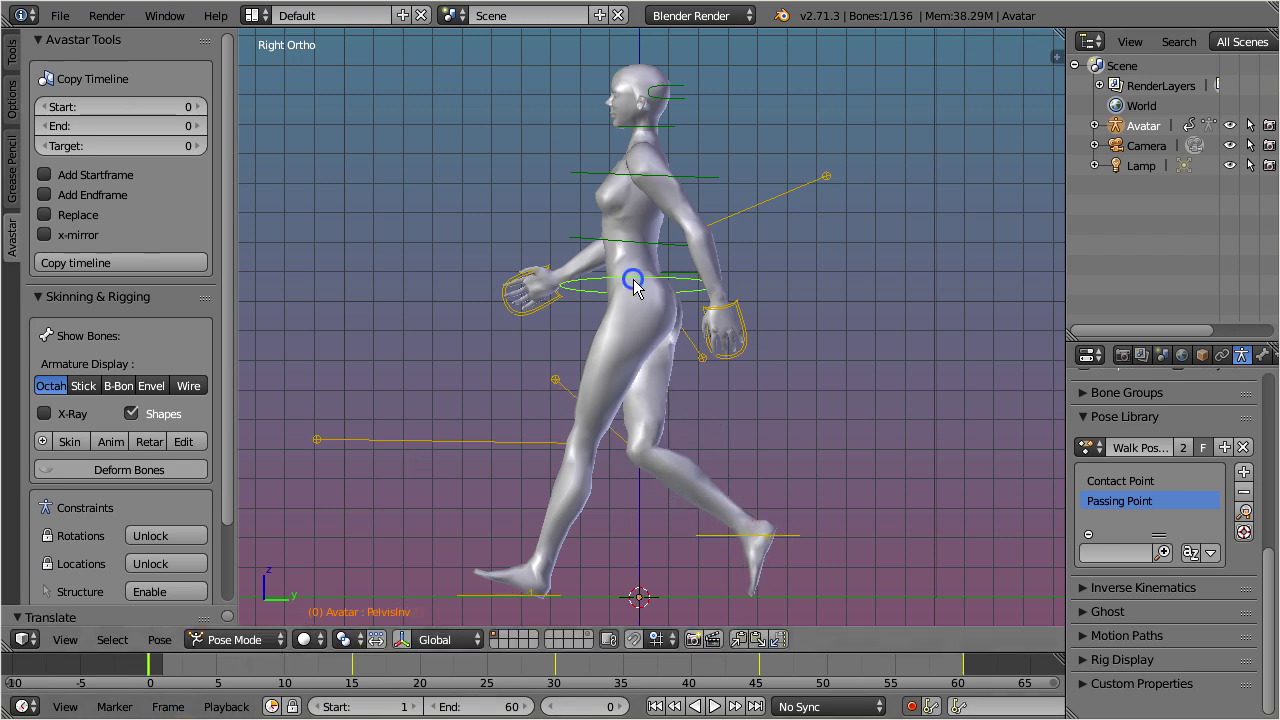
pyautogui.press('r')
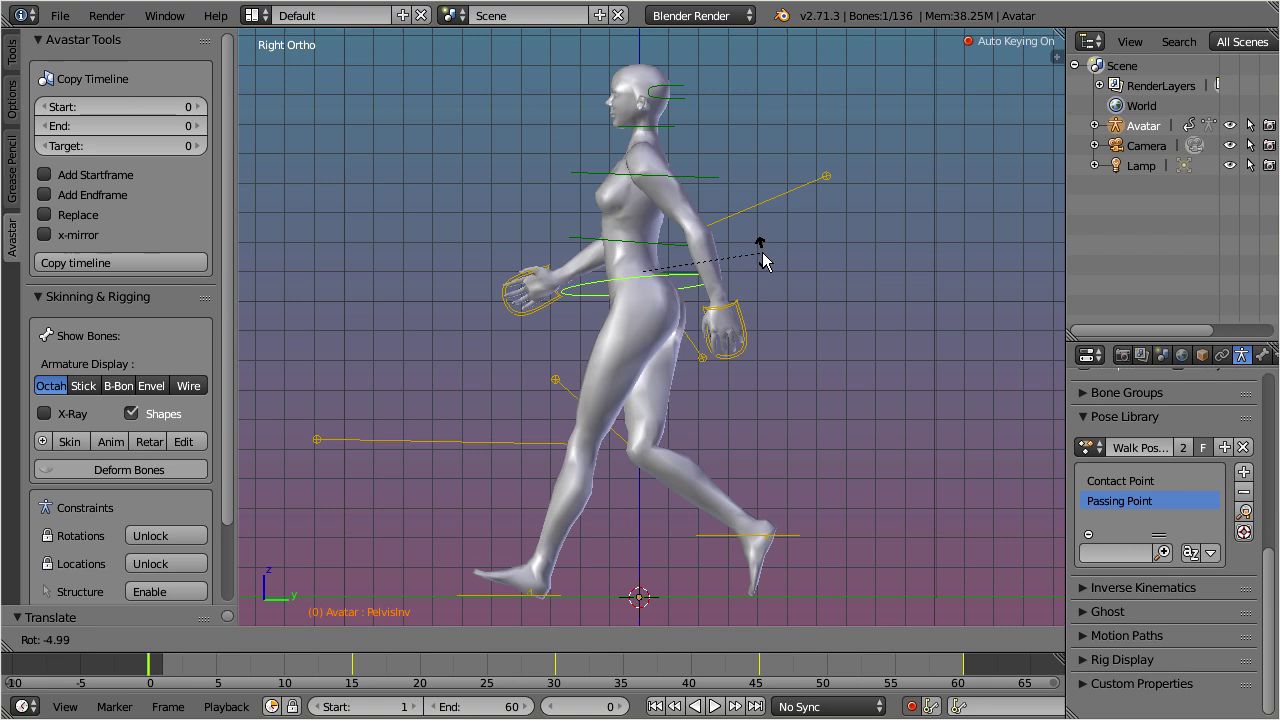
pyautogui.click(760, 256)
pyautogui.rightClick(758, 241)
pyautogui.press('r')
pyautogui.click(733, 208)
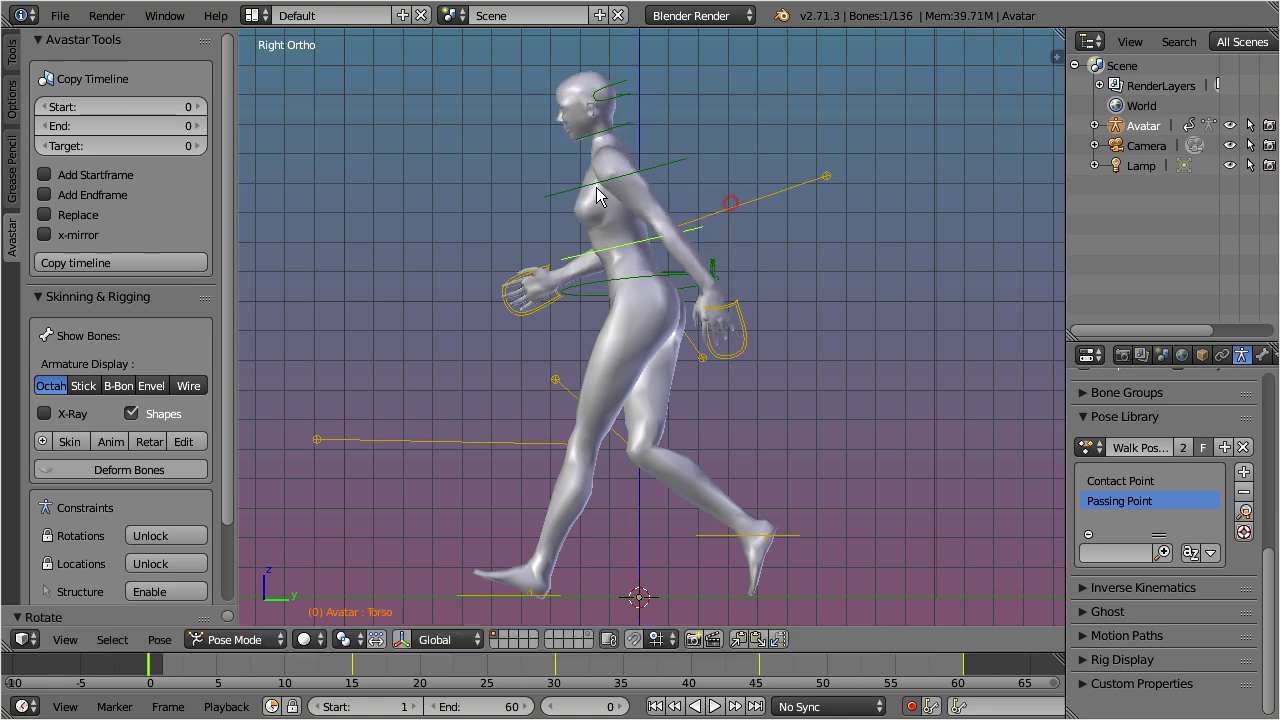
# At frame 0, rotate the Chest, Neck and Head bones
pyautogui.rightClick(708, 163)
pyautogui.press('r')
pyautogui.click(712, 122)
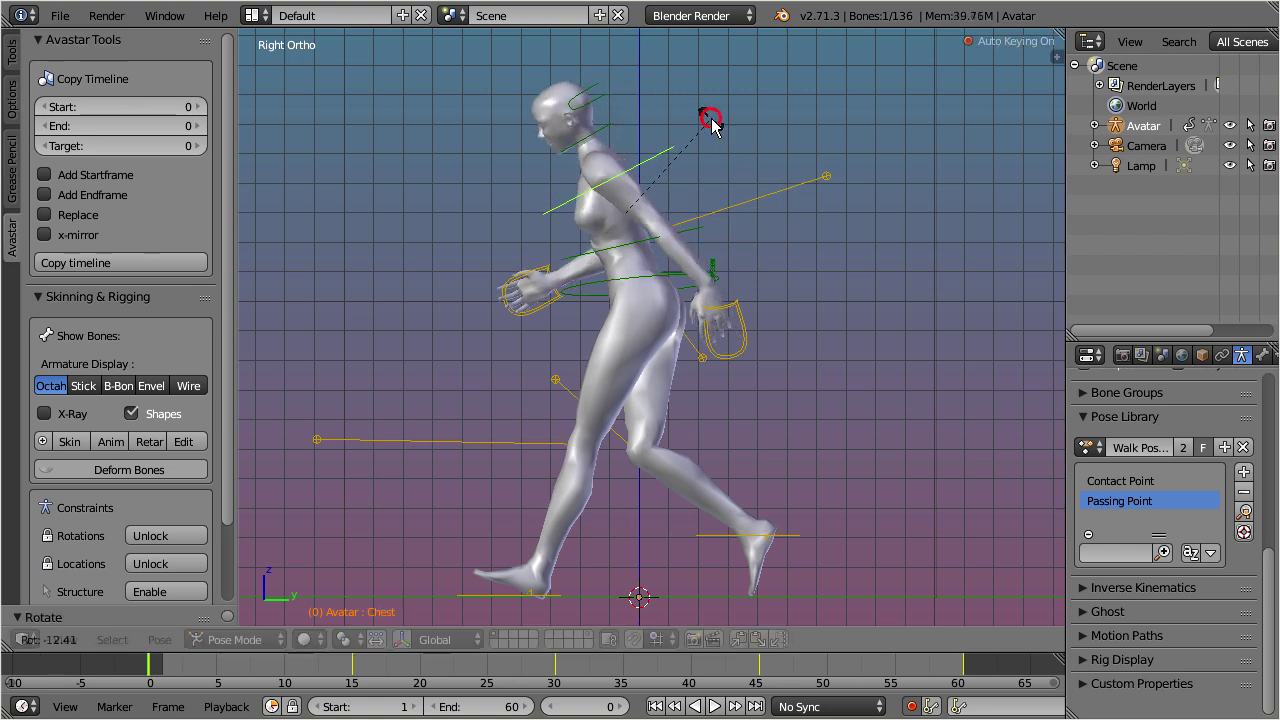
pyautogui.rightClick(620, 126)
pyautogui.press('r')
pyautogui.click(647, 145)
pyautogui.rightClick(630, 103)
pyautogui.press('r')
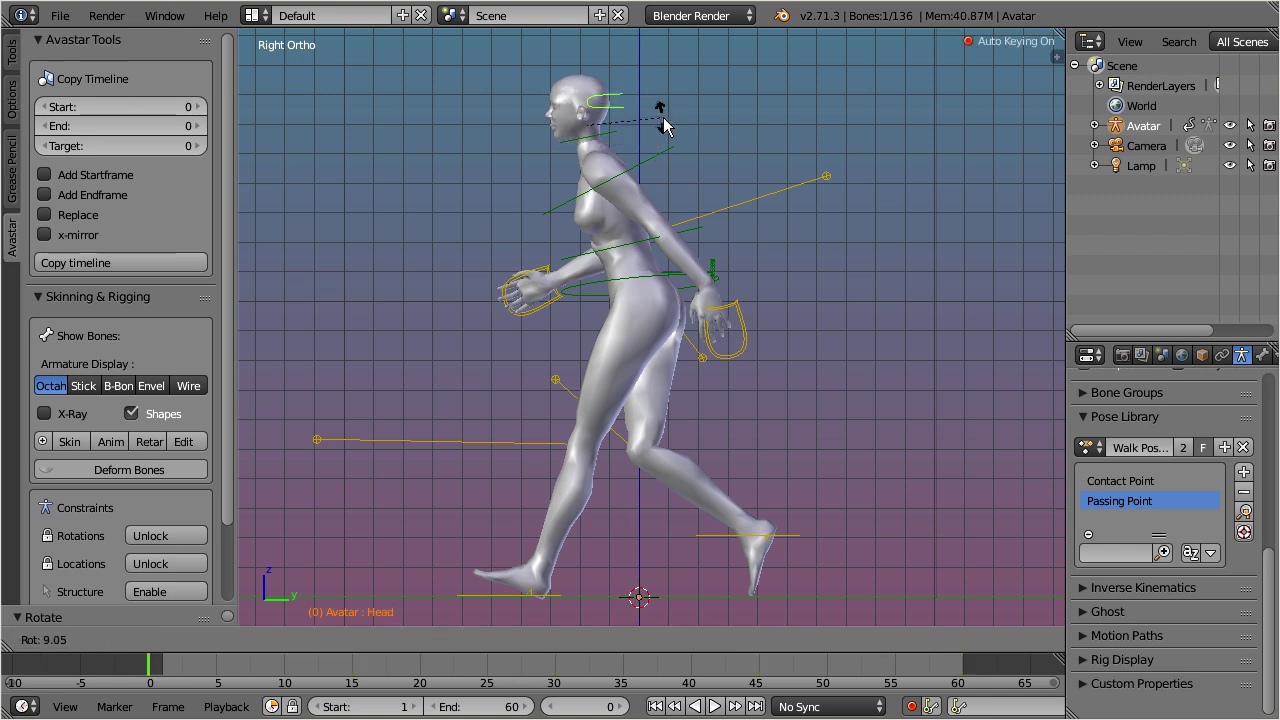
pyautogui.click(665, 120)
# At frame 15, tilt the Torso and Chest bones further backward
pyautogui.click(352, 680)
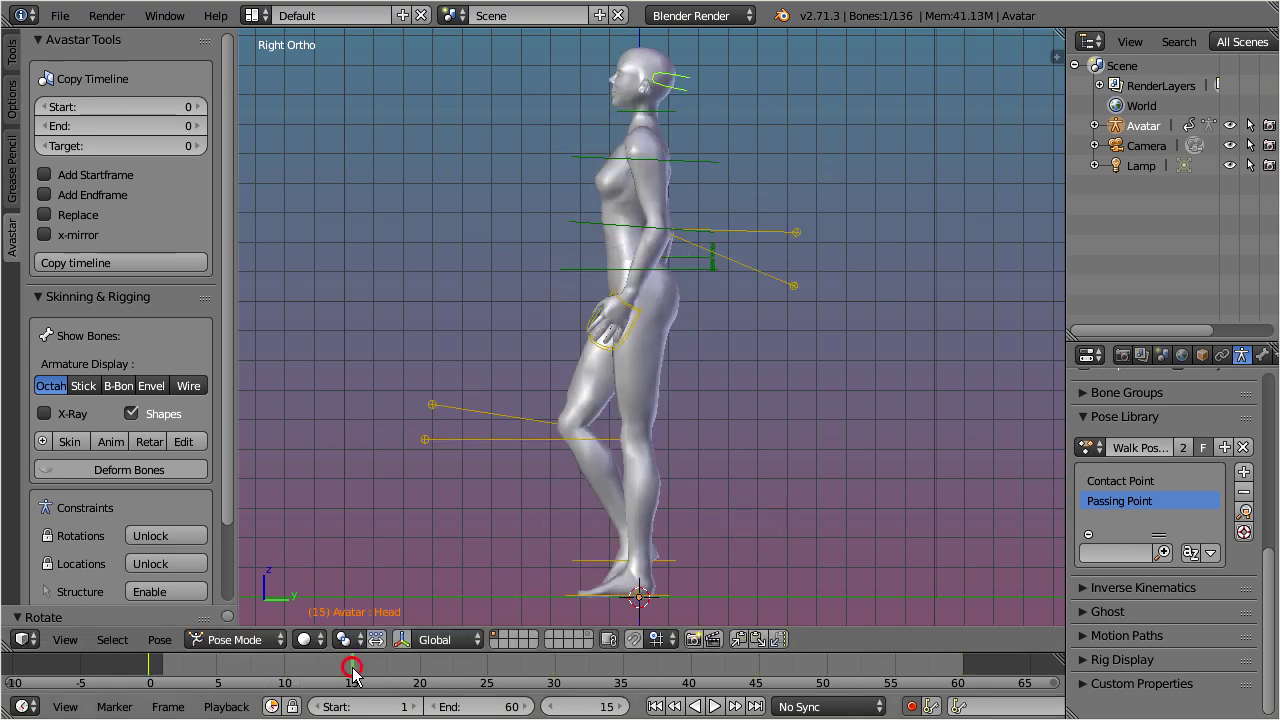
pyautogui.rightClick(600, 222)
pyautogui.rightClick(600, 222)
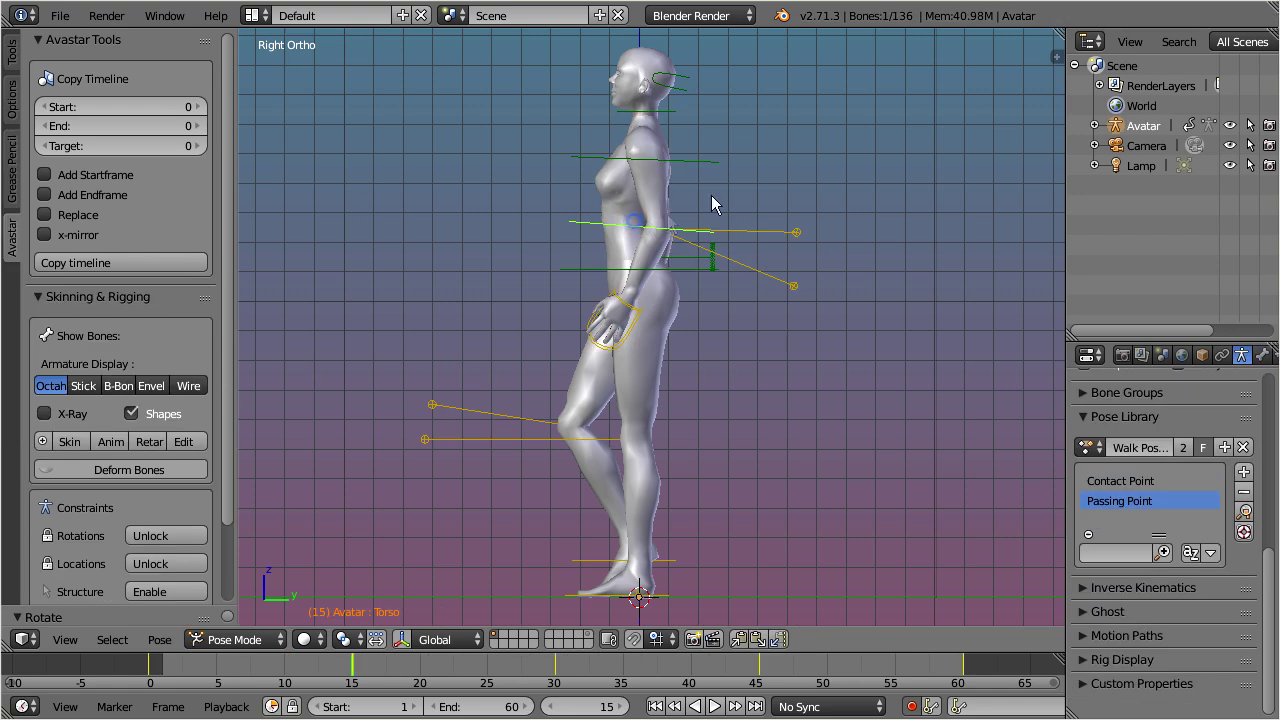
pyautogui.press('r')
pyautogui.click(825, 228)
pyautogui.rightClick(750, 195)
pyautogui.press('r')
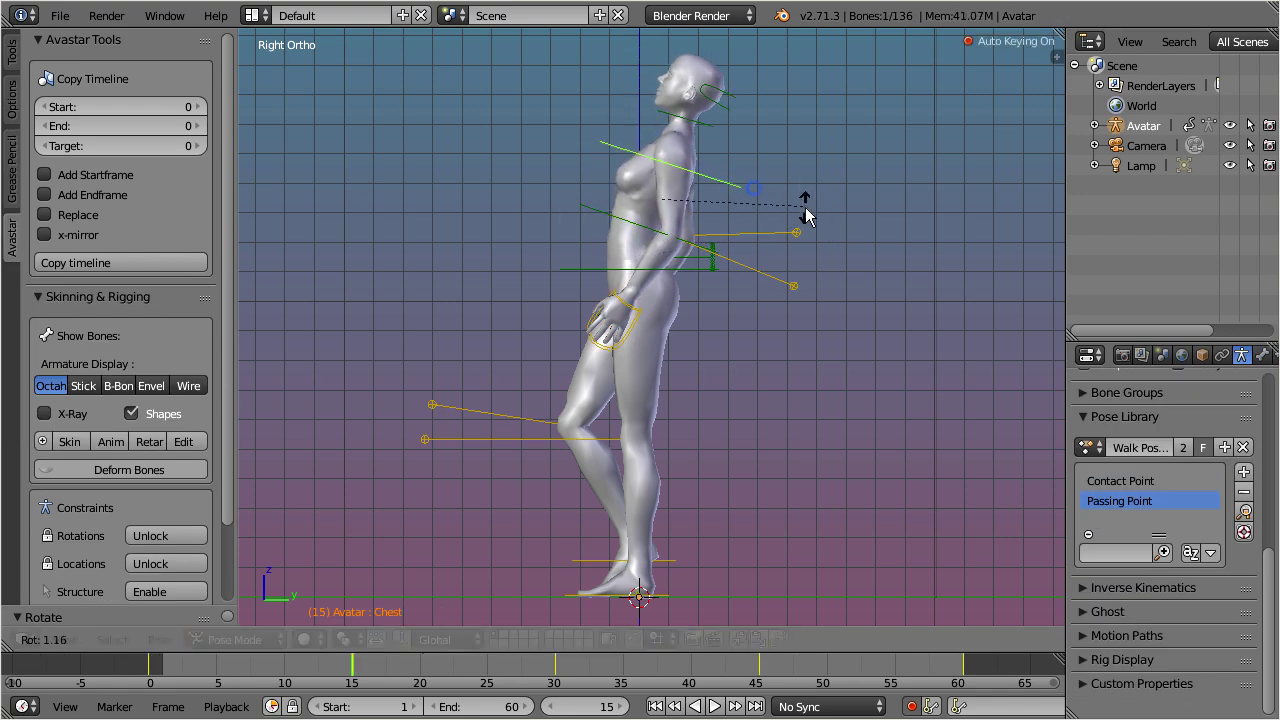
pyautogui.click(818, 247)
# At frame 15, rotate the Neck and Head back upright and begin rotating the pelvis
pyautogui.rightClick(720, 115)
pyautogui.press('r')
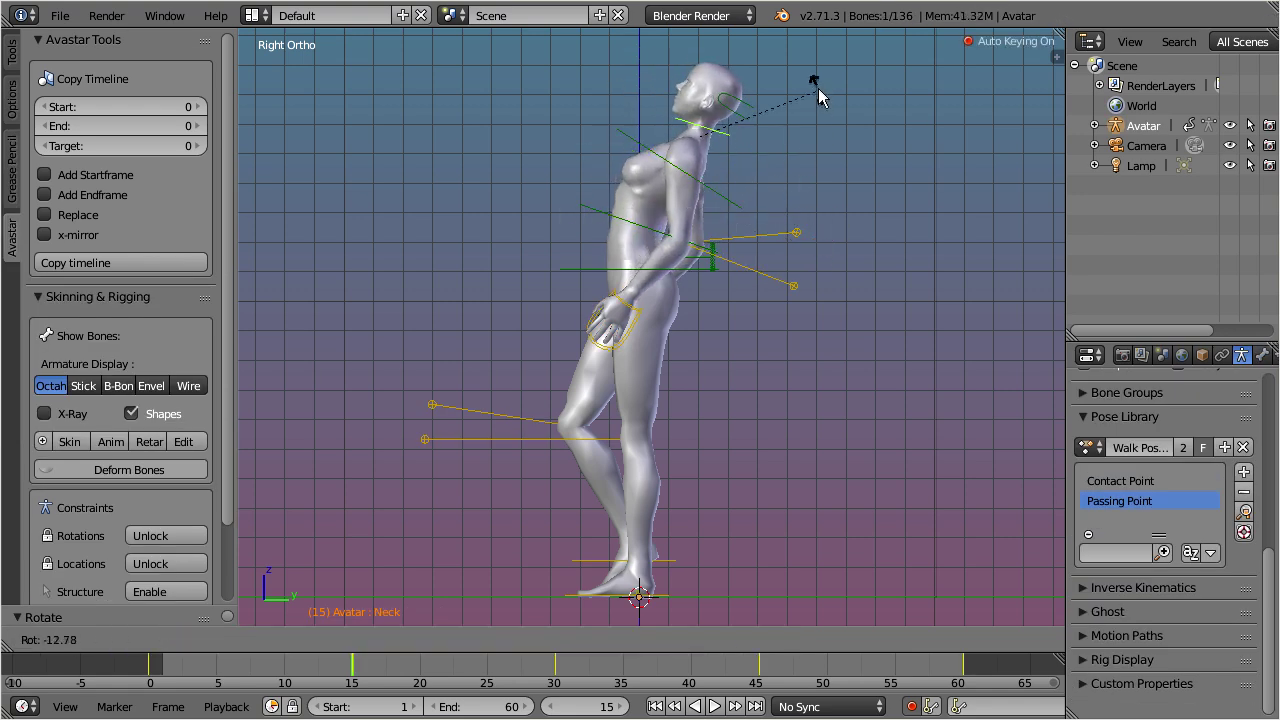
pyautogui.click(815, 69)
pyautogui.rightClick(750, 102)
pyautogui.press('r')
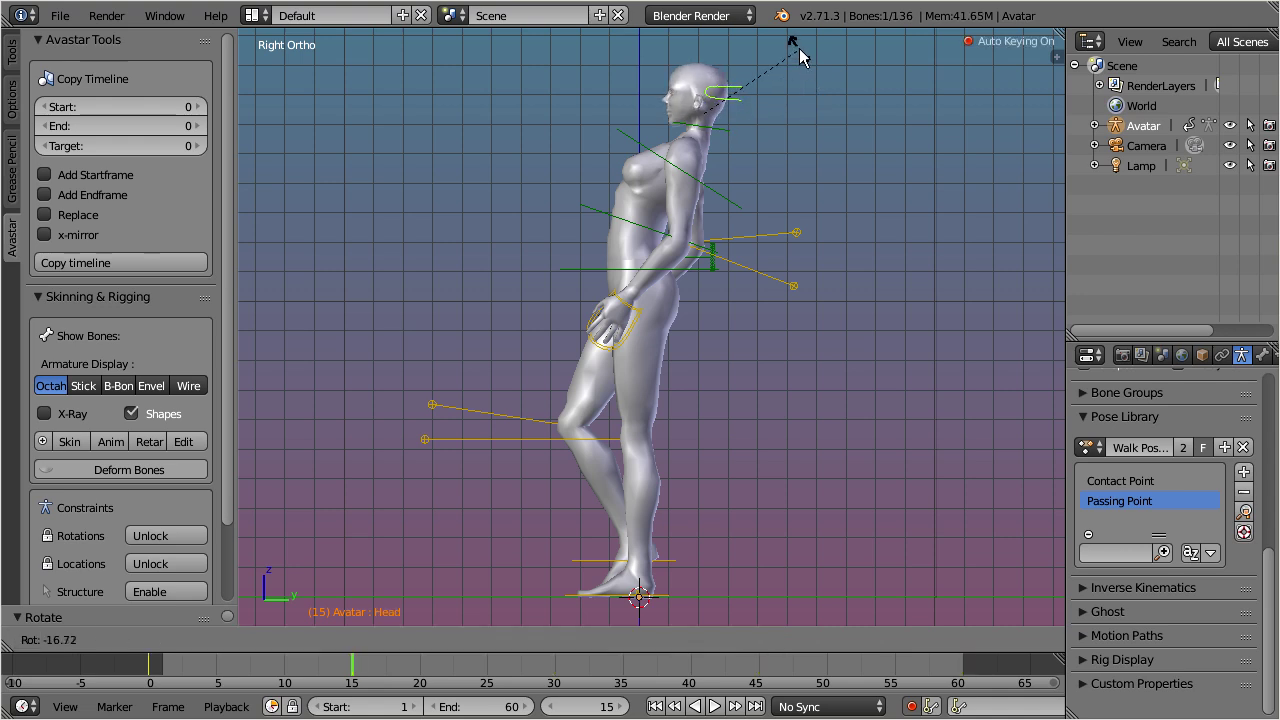
pyautogui.click(791, 40)
pyautogui.rightClick(578, 272)
pyautogui.press('r')
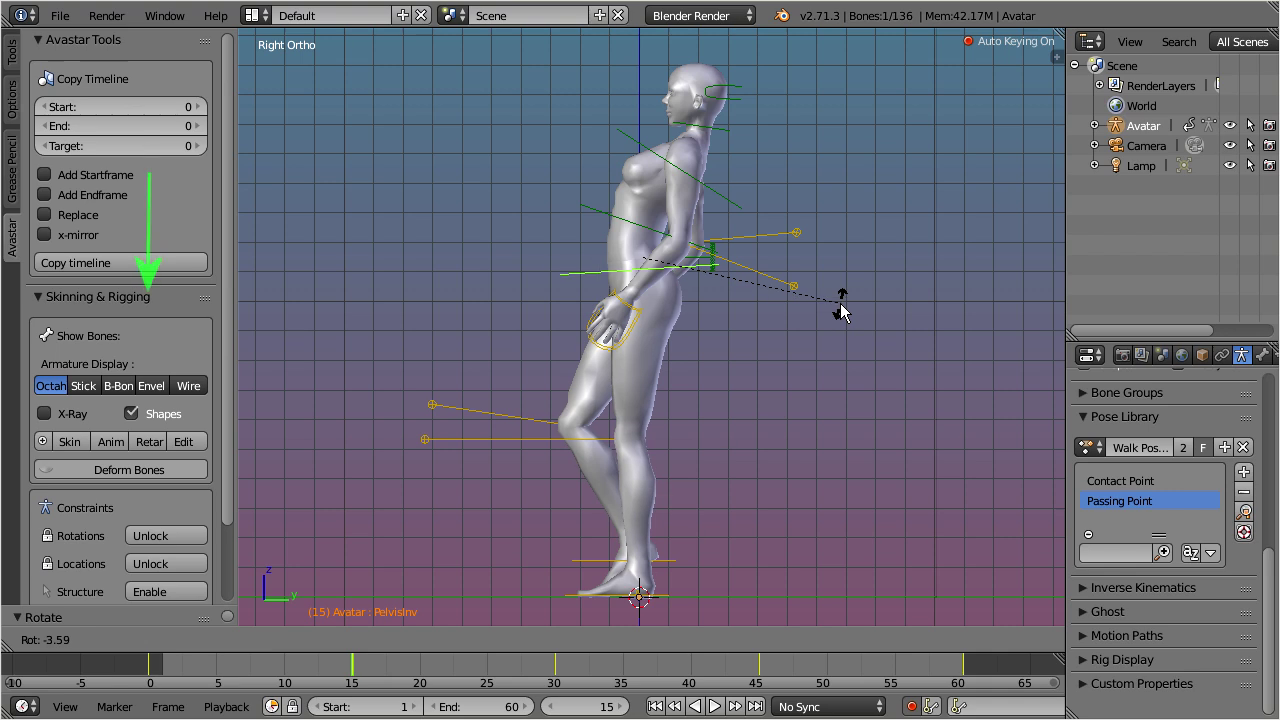
# Finish the pelvis rotation and set the Copy Timeline End frame to 30
pyautogui.click(840, 308)
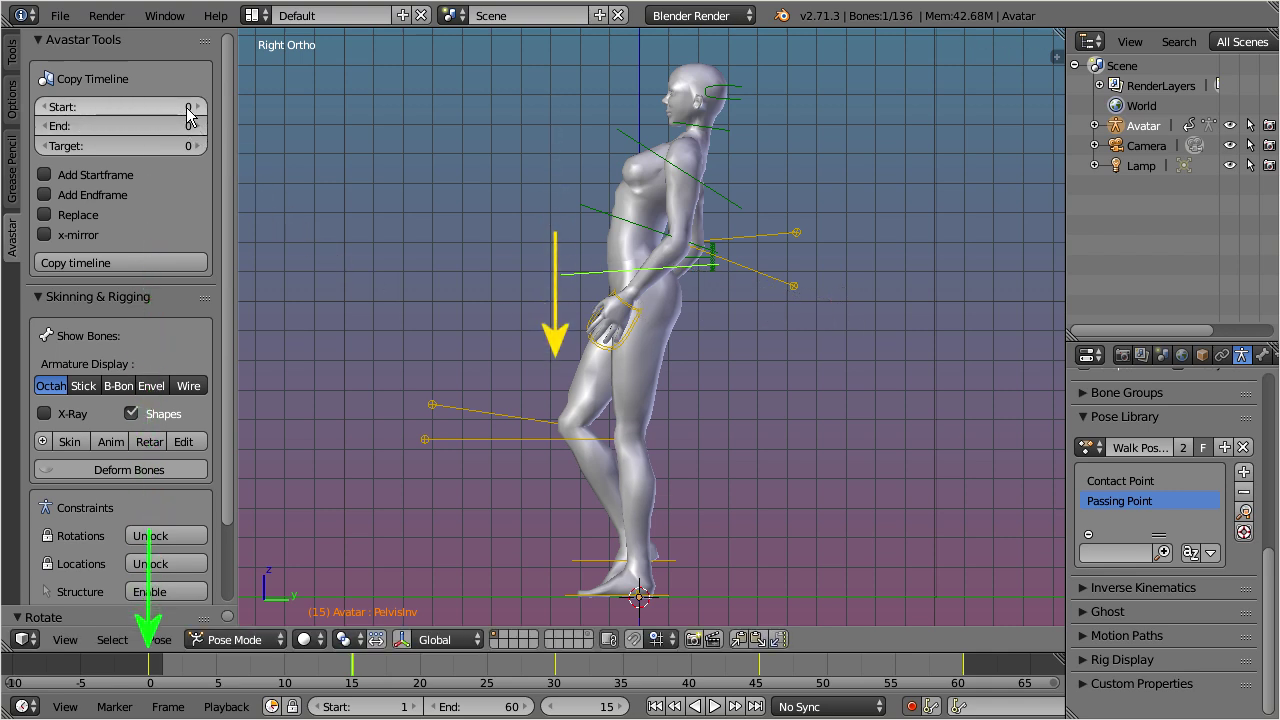
pyautogui.click(73, 128)
pyautogui.write('3')
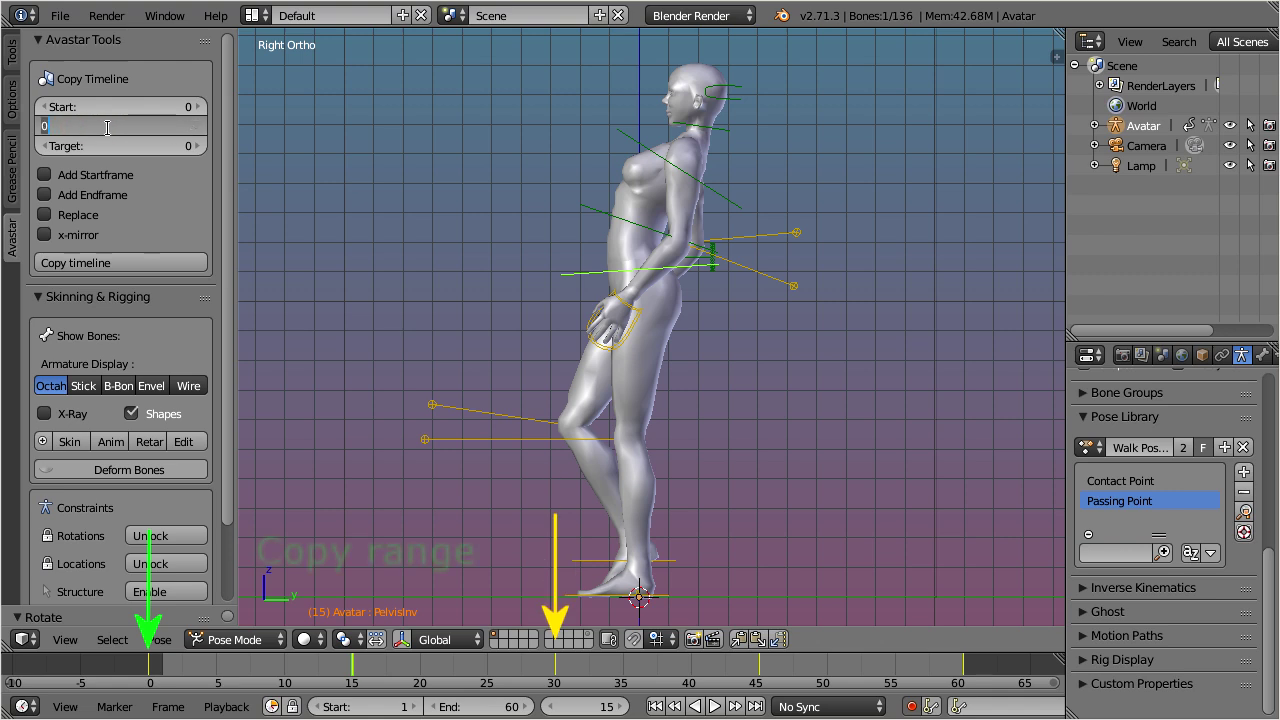
pyautogui.write('0')
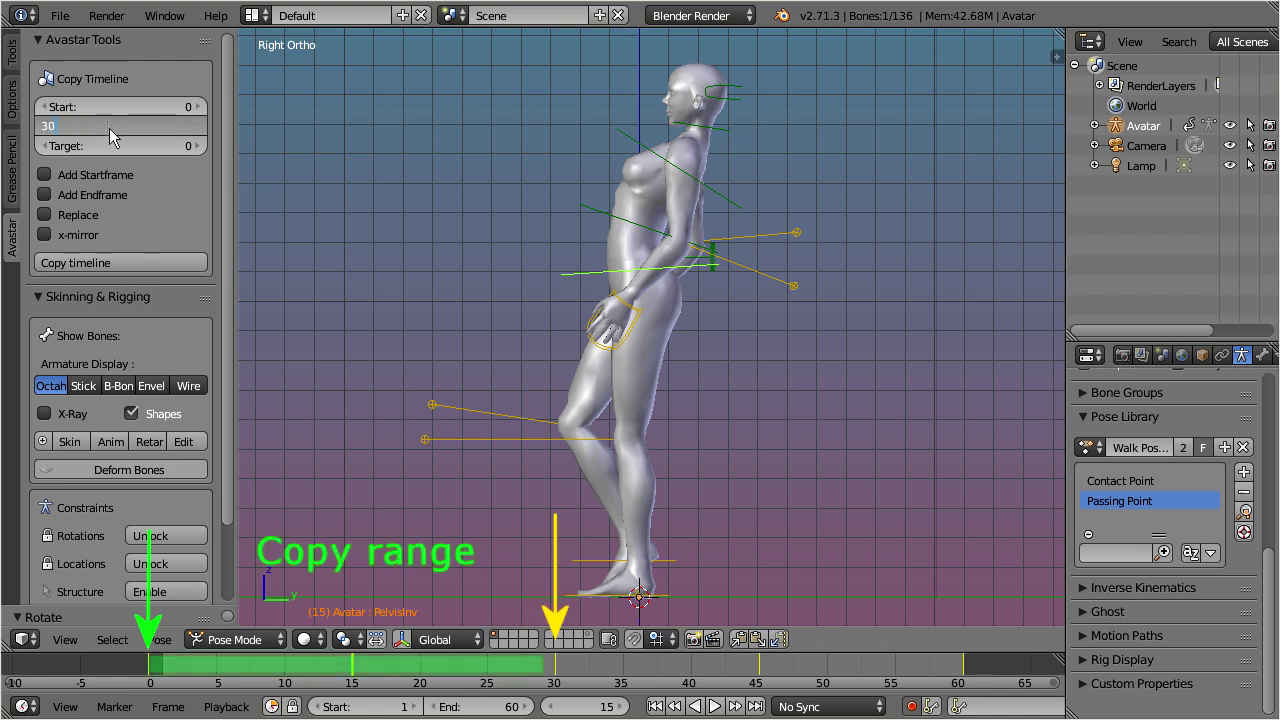
pyautogui.press('Return')
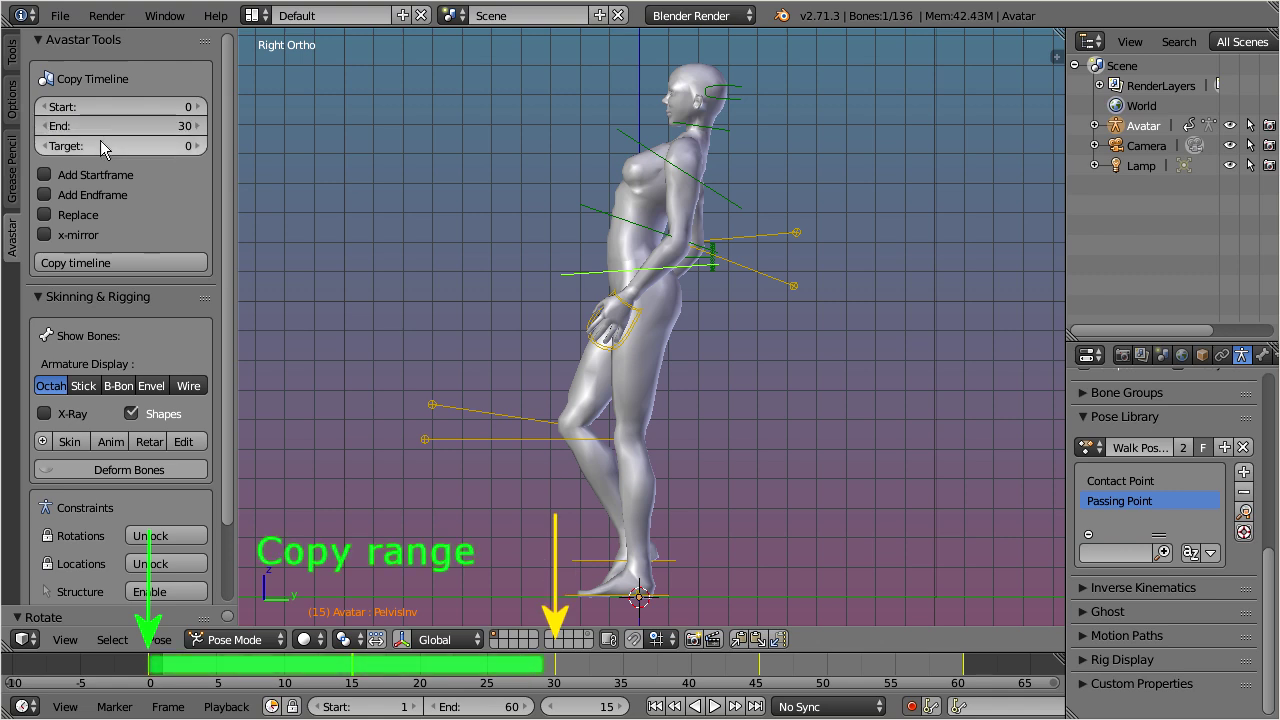
# Set the Copy Timeline Target frame to 30 and enable Add Startframe
pyautogui.click(60, 150)
pyautogui.click(142, 147)
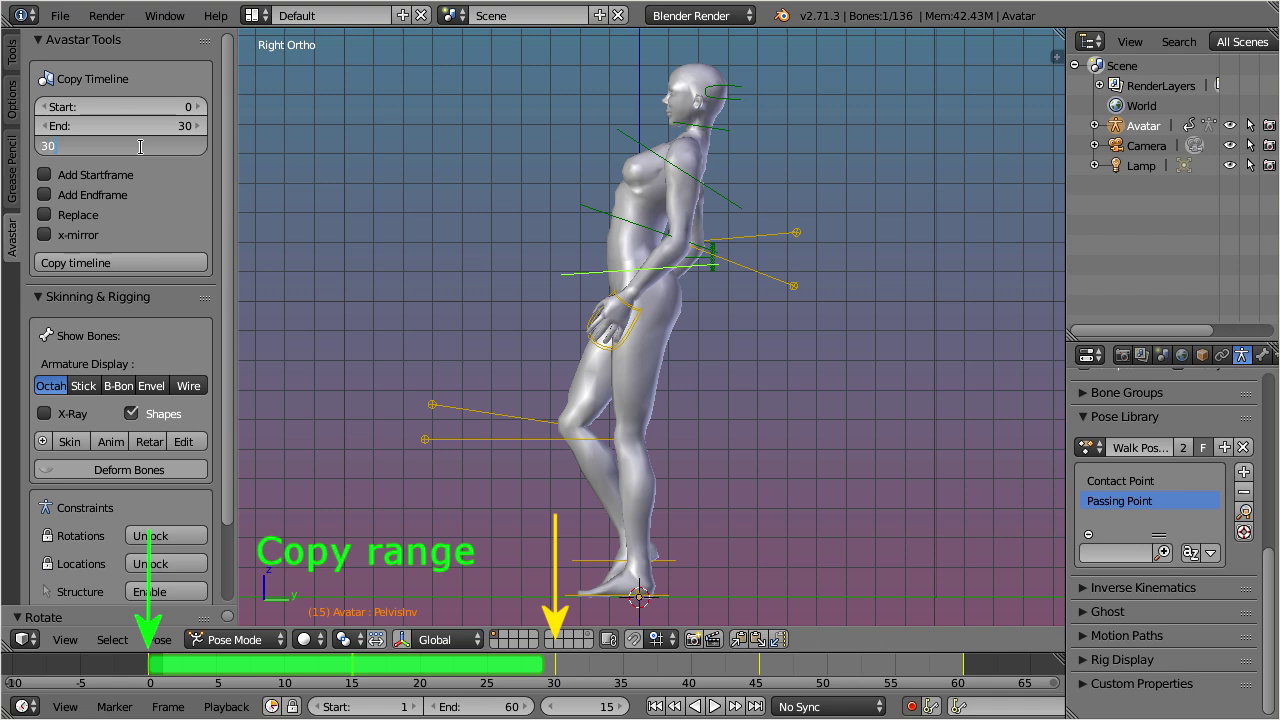
pyautogui.press('Return')
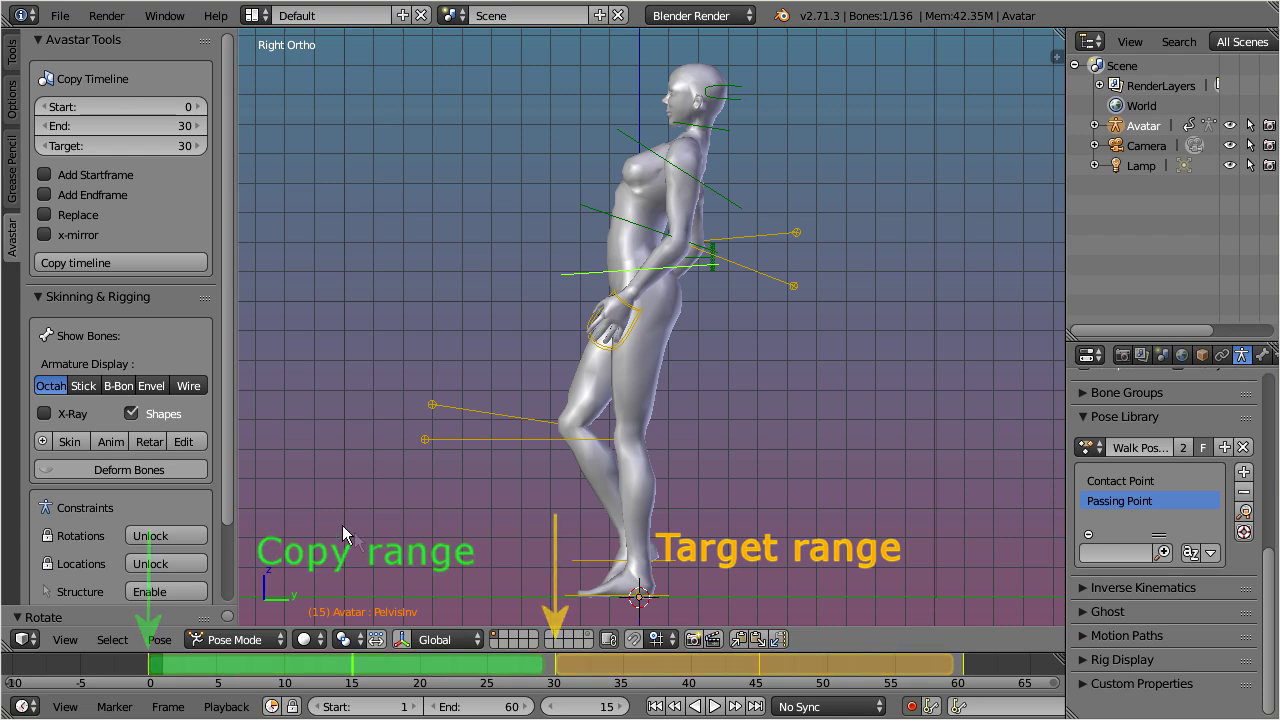
pyautogui.click(45, 175)
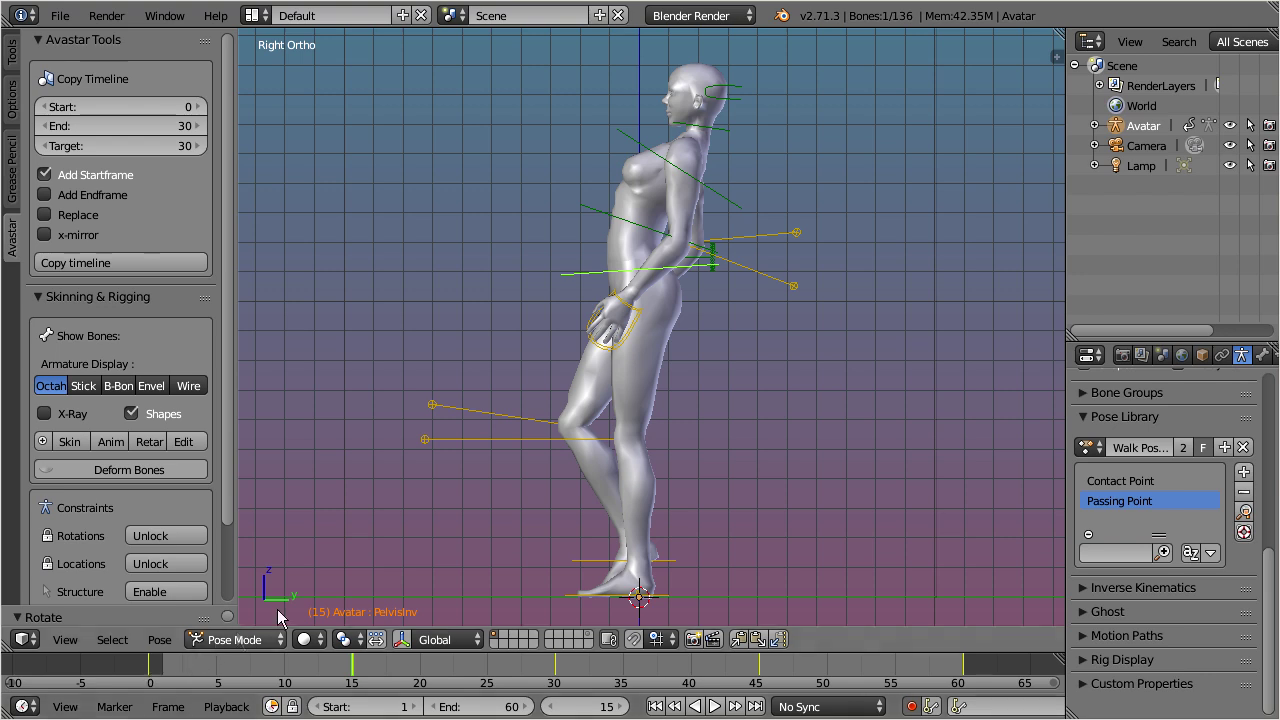
# Select all animated bones and tick Add Endframe, Replace and x-mirror in Copy Timeline
pyautogui.press('a')
pyautogui.press('a')
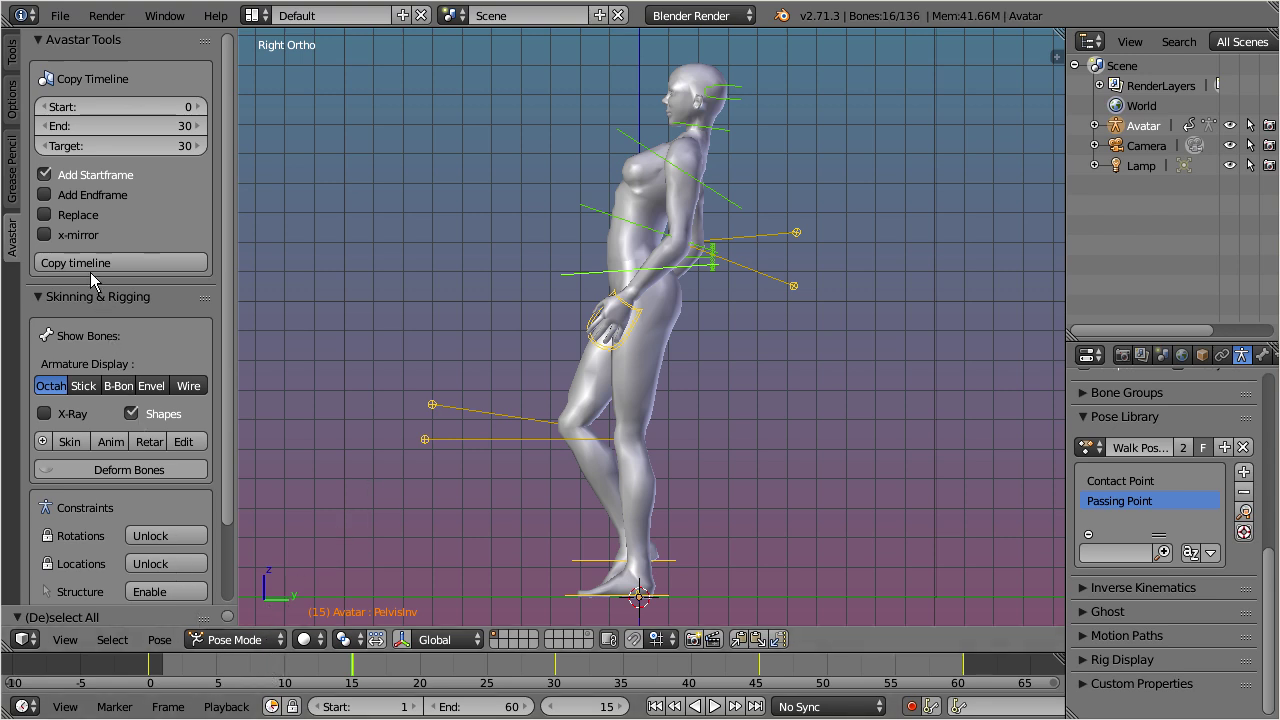
pyautogui.click(44, 195)
pyautogui.click(43, 216)
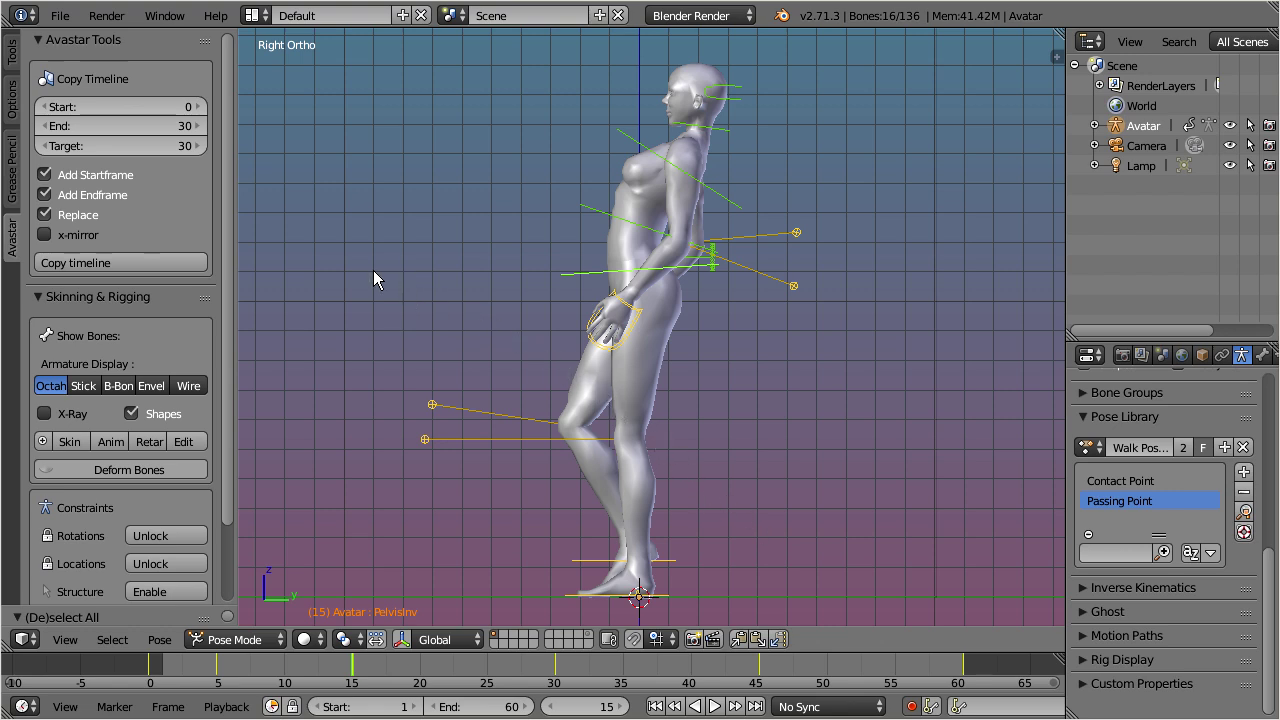
pyautogui.click(43, 235)
# Run Copy timeline to mirror frames 0–30 onto 30–60, then play the walk from the front view
pyautogui.click(127, 263)
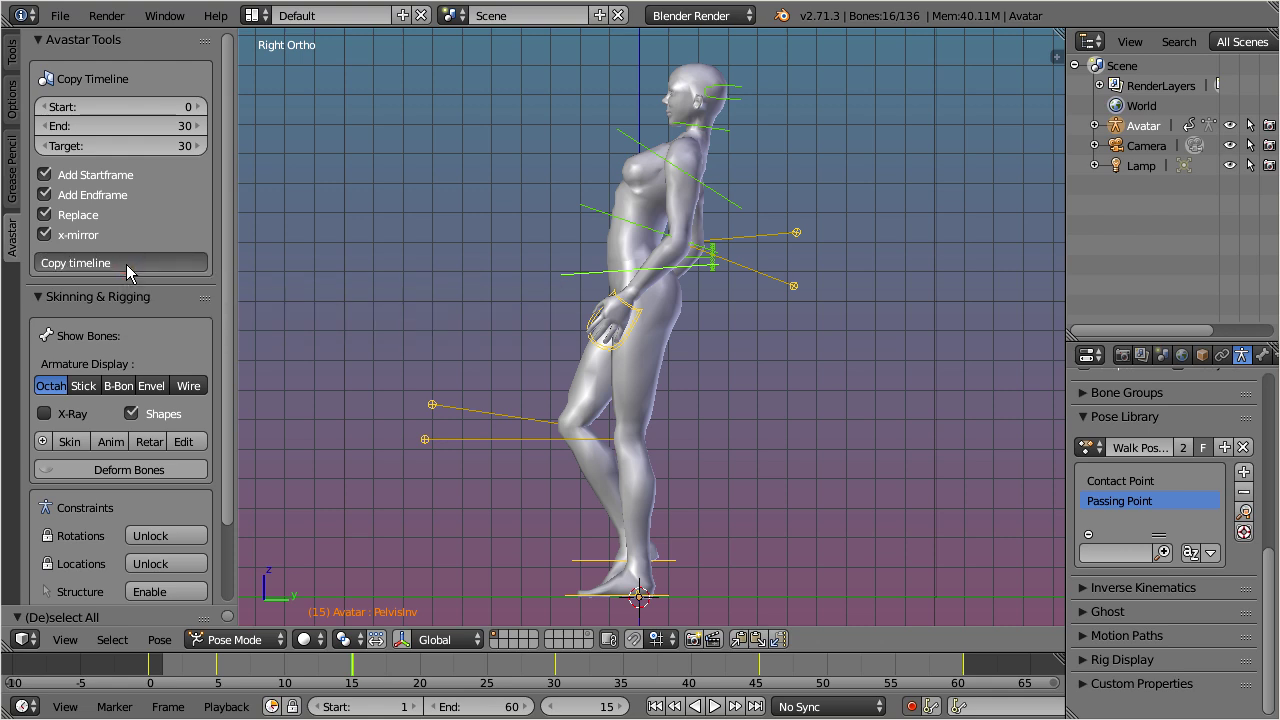
pyautogui.click(127, 266)
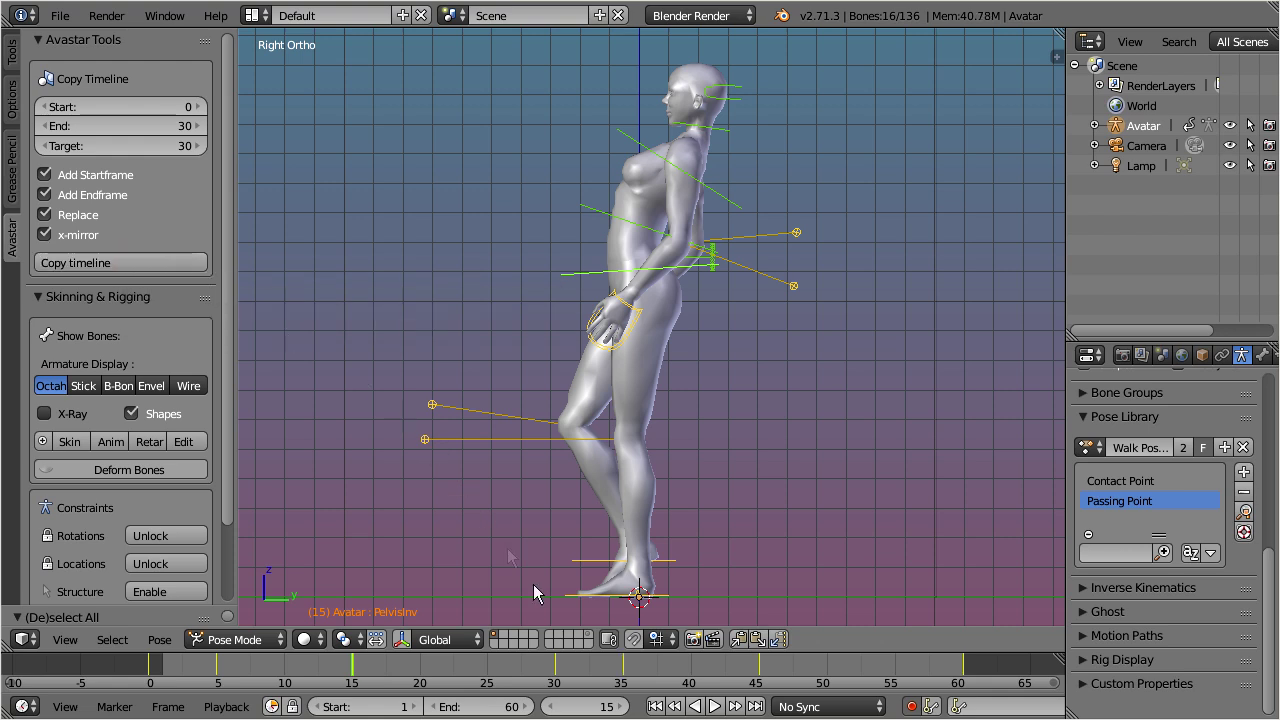
pyautogui.click(715, 706)
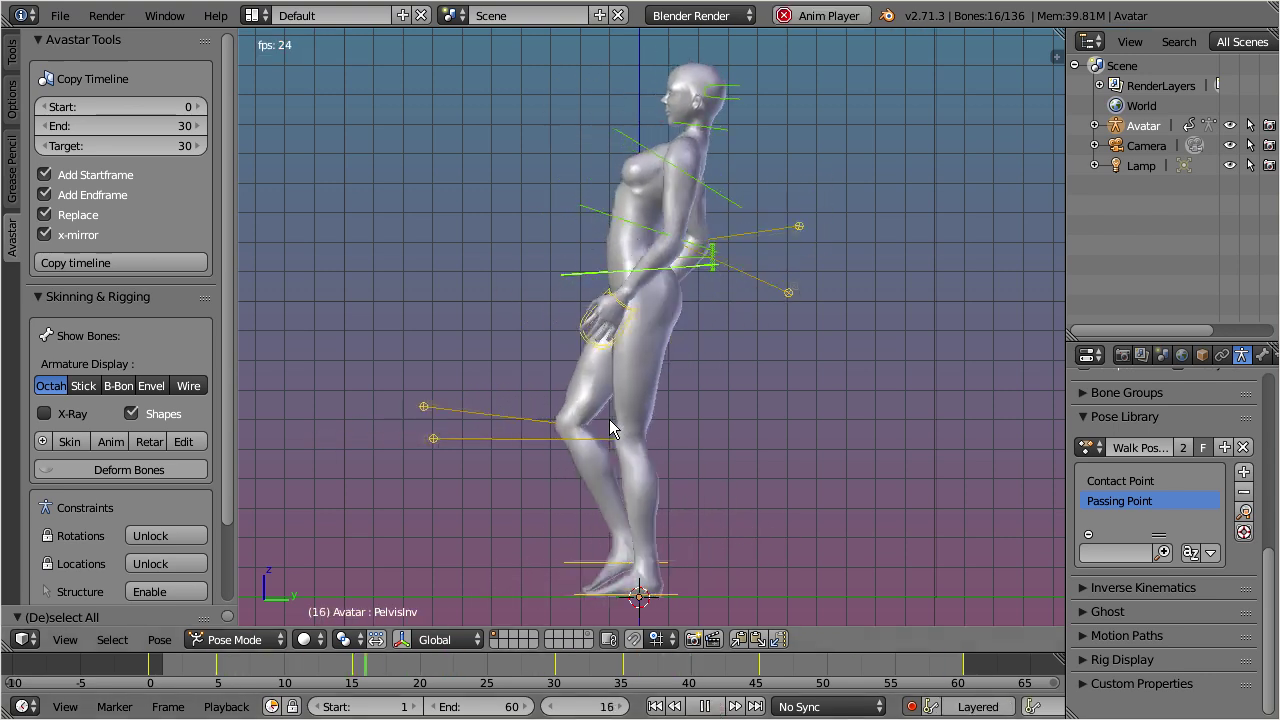
pyautogui.press('KP_1')
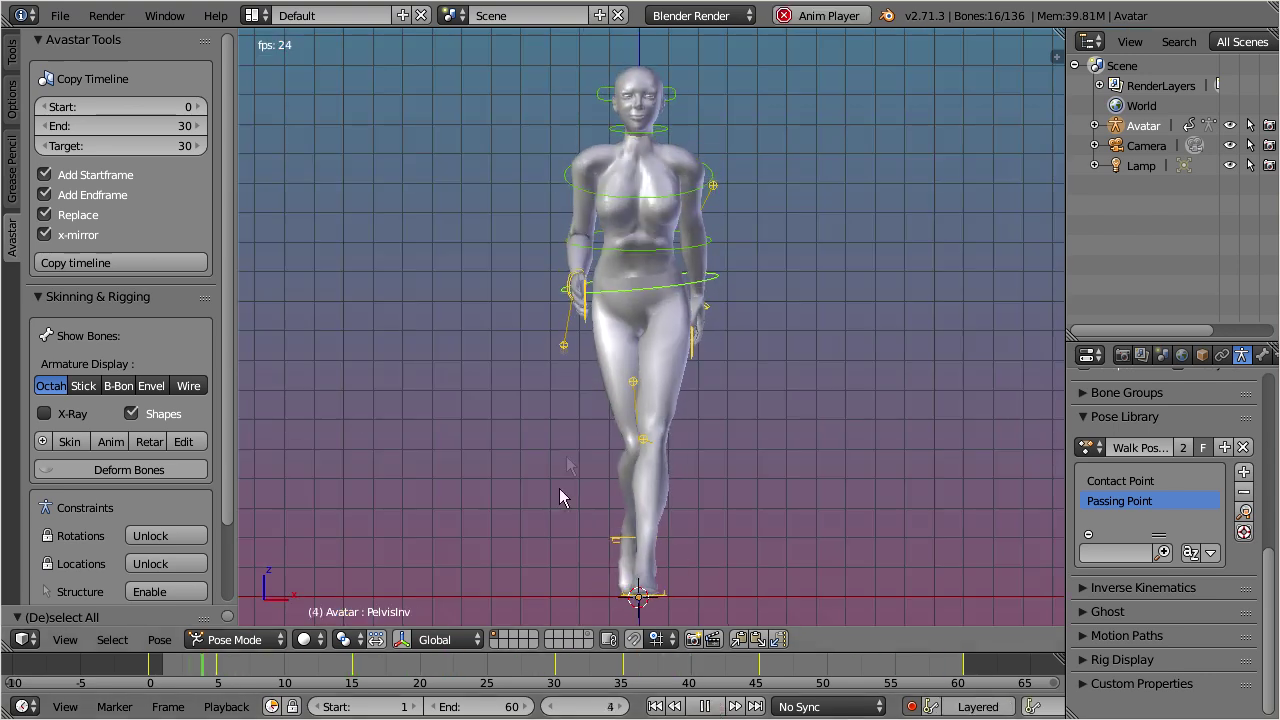
pyautogui.click(704, 706)
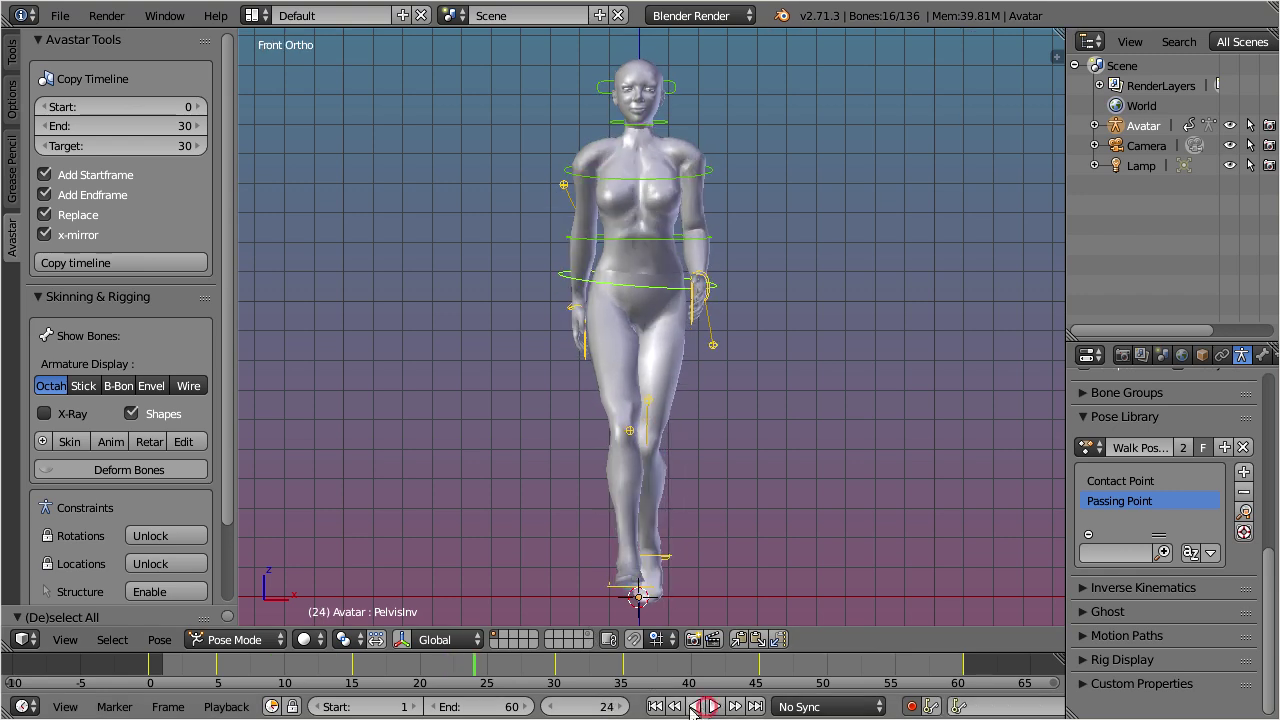
# At frame 15, rotate the hip, Torso and Chest bones so the body leans sideways
pyautogui.click(353, 668)
pyautogui.rightClick(666, 268)
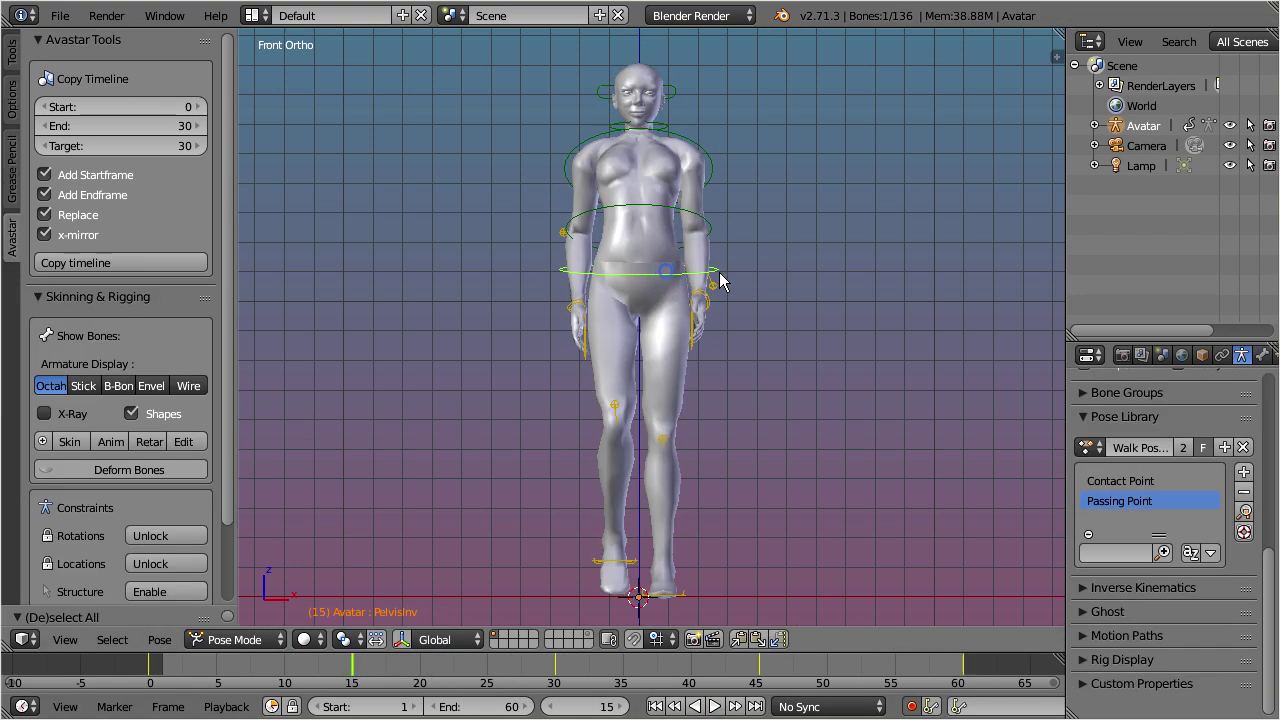
pyautogui.press('r')
pyautogui.click(818, 262)
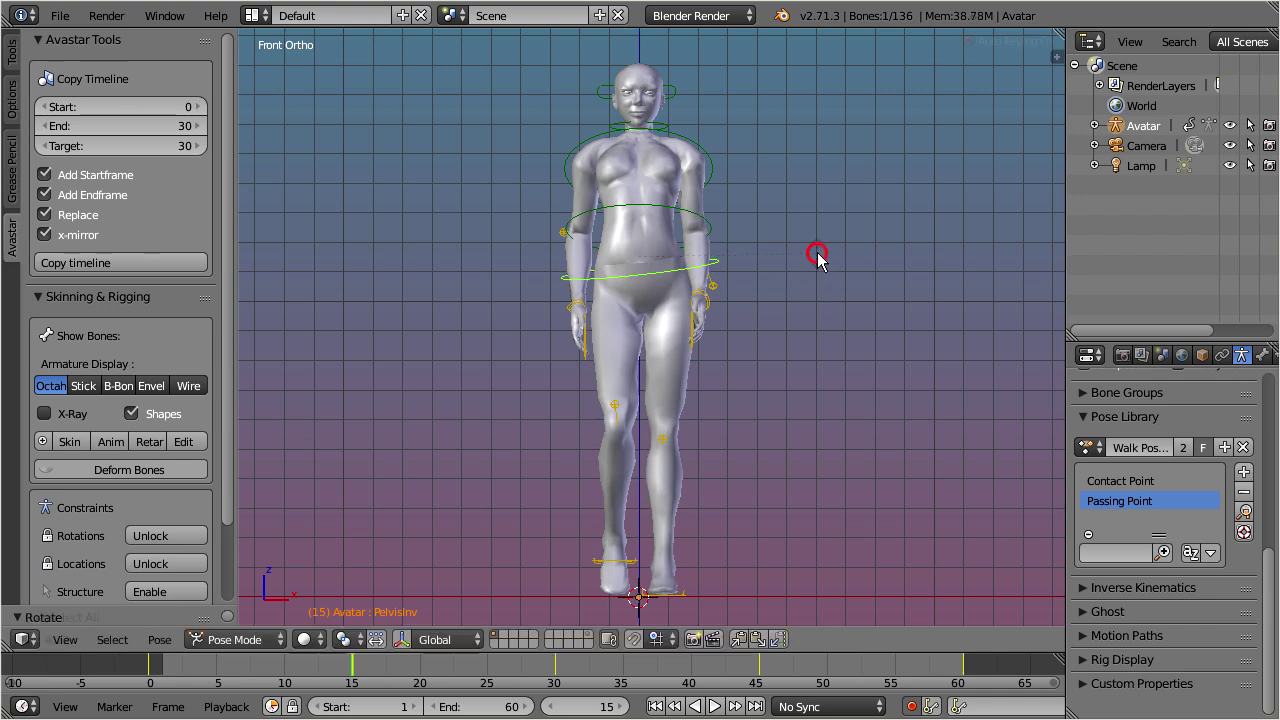
pyautogui.rightClick(700, 228)
pyautogui.press('r')
pyautogui.click(700, 140)
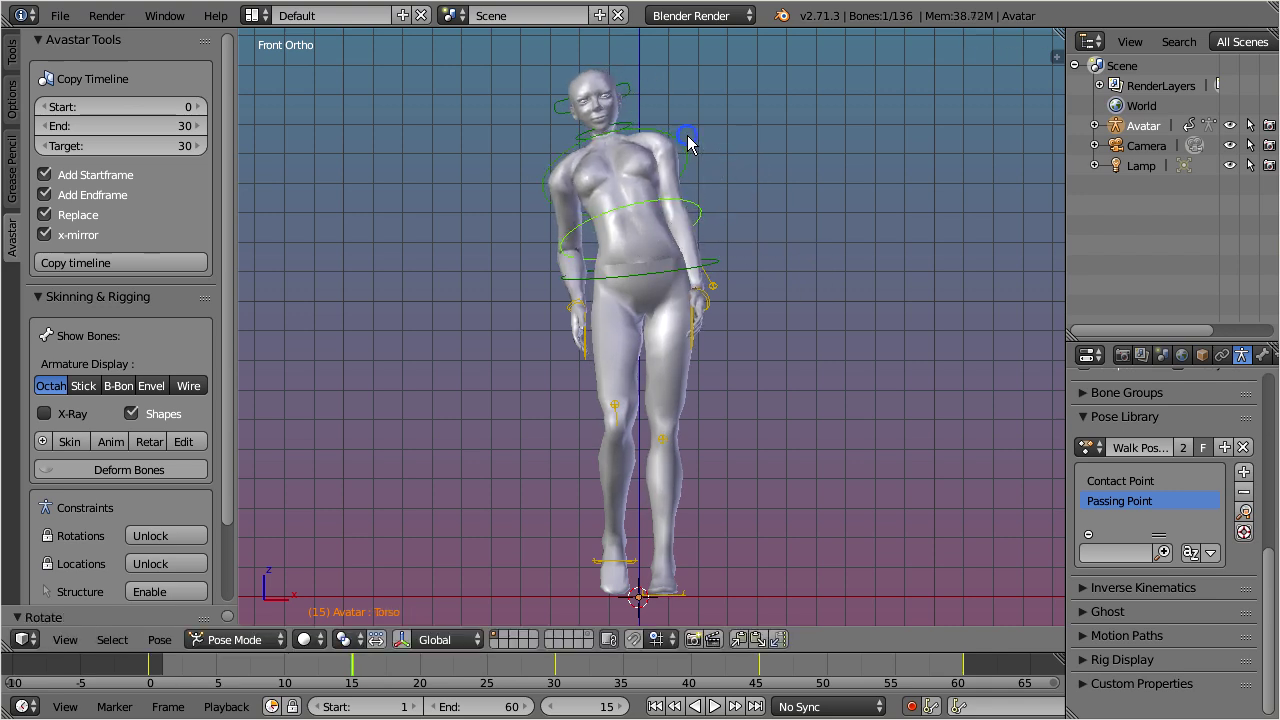
pyautogui.rightClick(689, 137)
pyautogui.press('r')
pyautogui.click(676, 104)
# Move and rotate ikWristRight and ikWristLeft outward, then re-run Copy timeline
pyautogui.rightClick(576, 330)
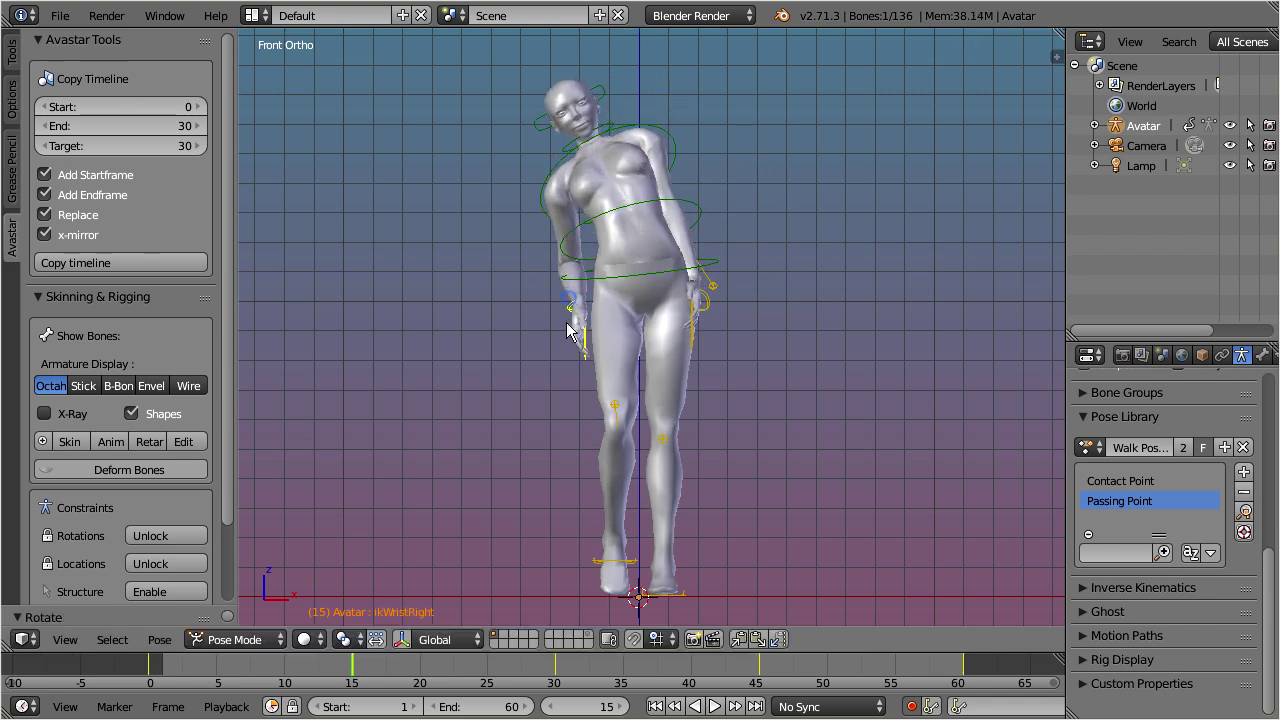
pyautogui.press('g')
pyautogui.click(491, 351)
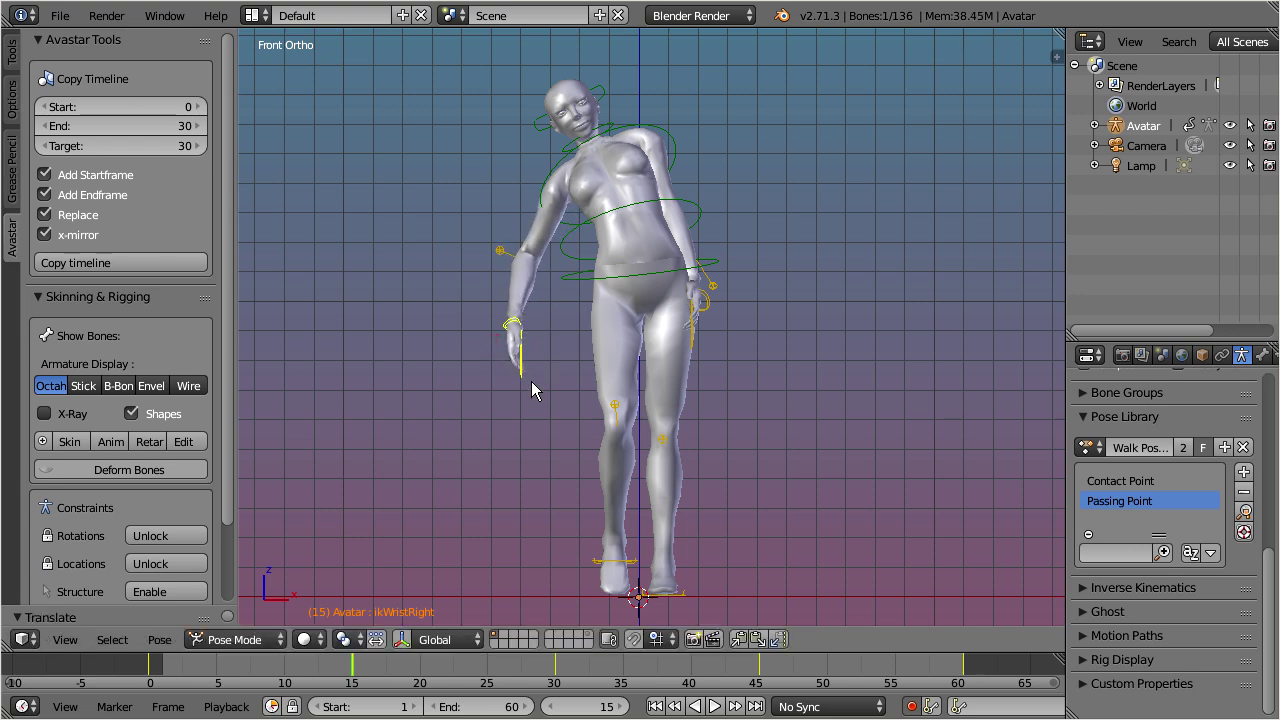
pyautogui.press('r')
pyautogui.click(506, 400)
pyautogui.rightClick(717, 322)
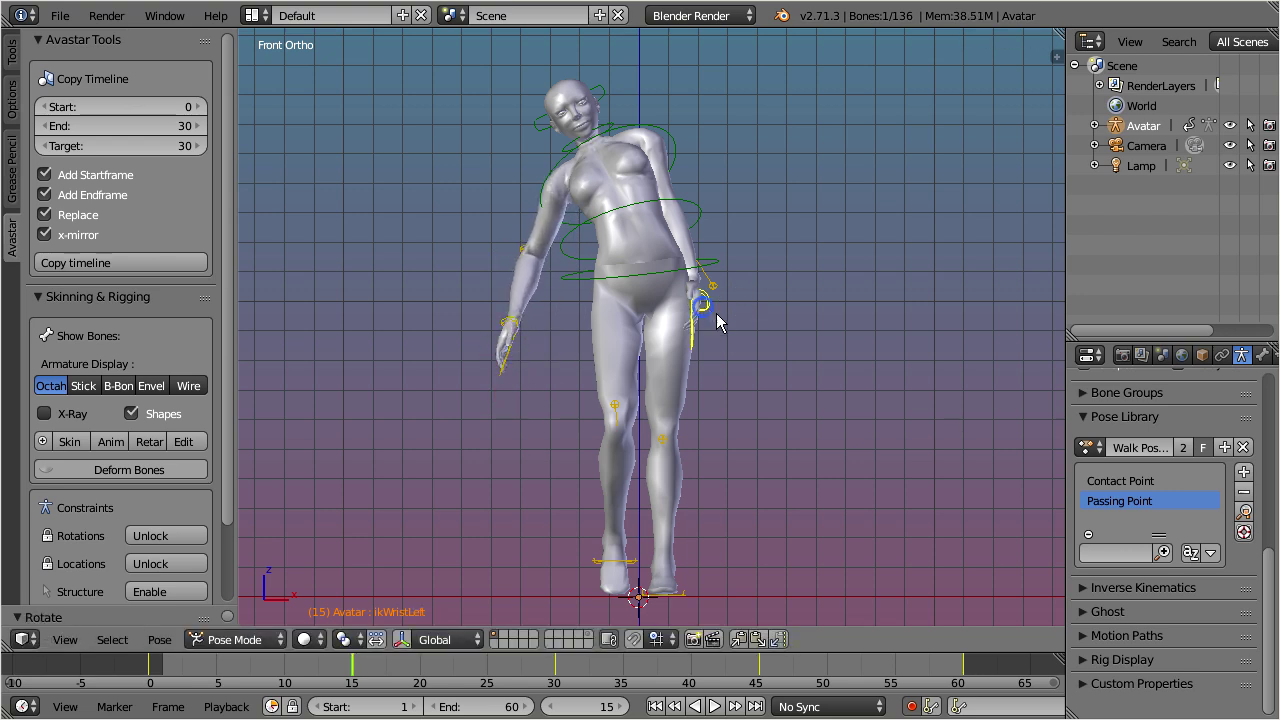
pyautogui.press('g')
pyautogui.click(794, 357)
pyautogui.press('r')
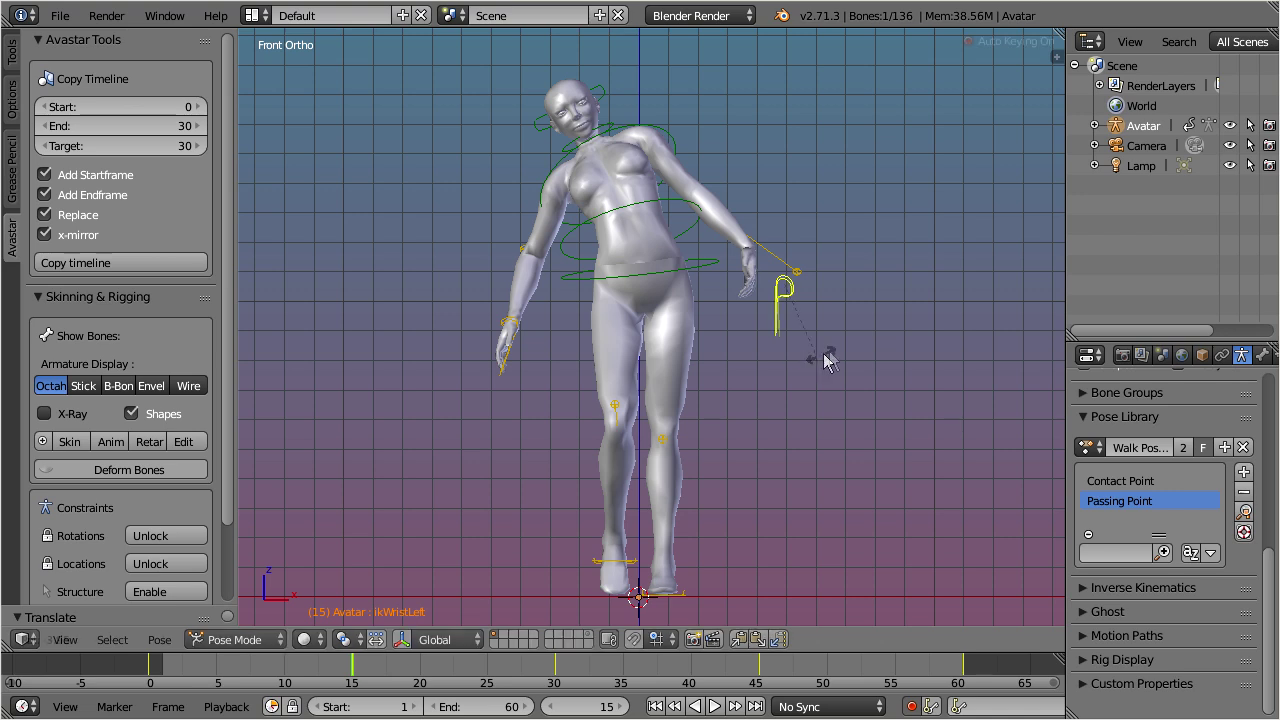
pyautogui.click(859, 334)
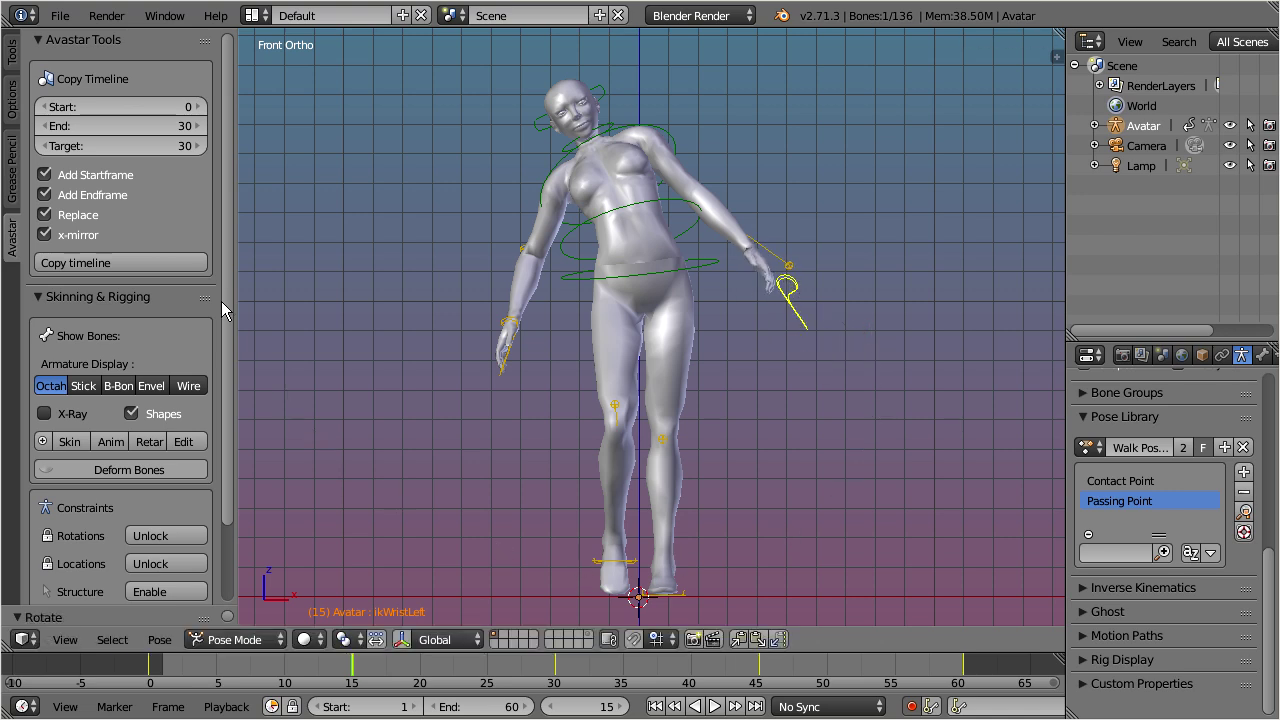
pyautogui.click(163, 259)
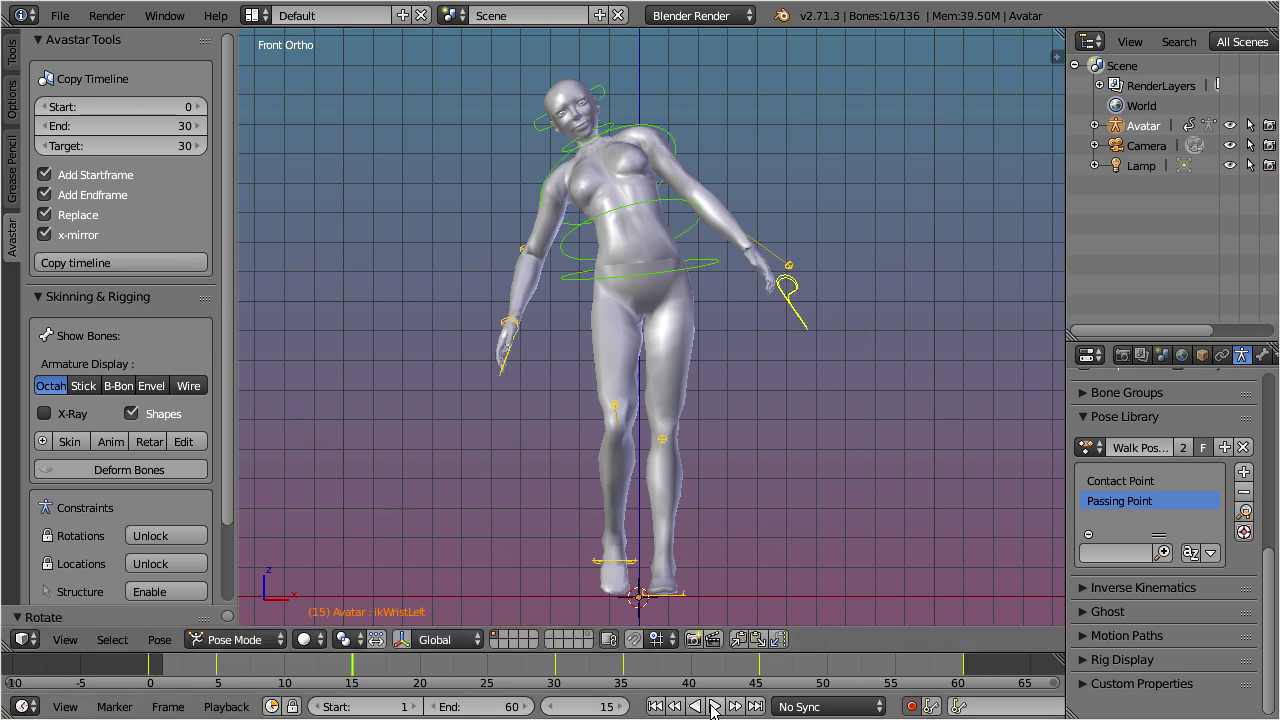